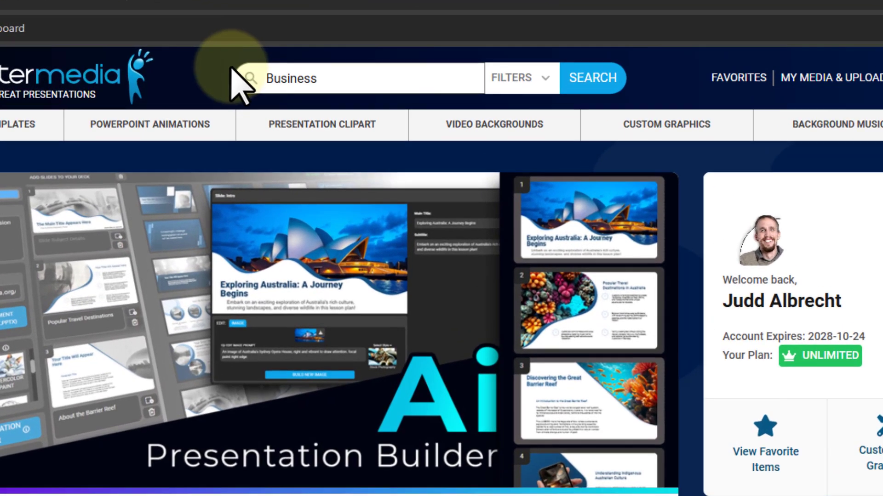
Step: Search only the clipart for "Business" and open the Business Risk and Safety Parachute clipart
{"action": "left_click", "coordinate": [533, 77]}
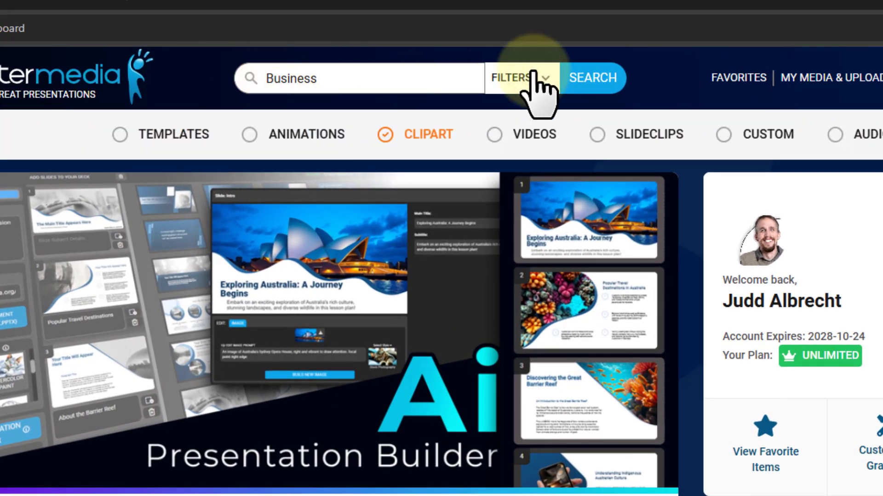
{"action": "left_click", "coordinate": [591, 79]}
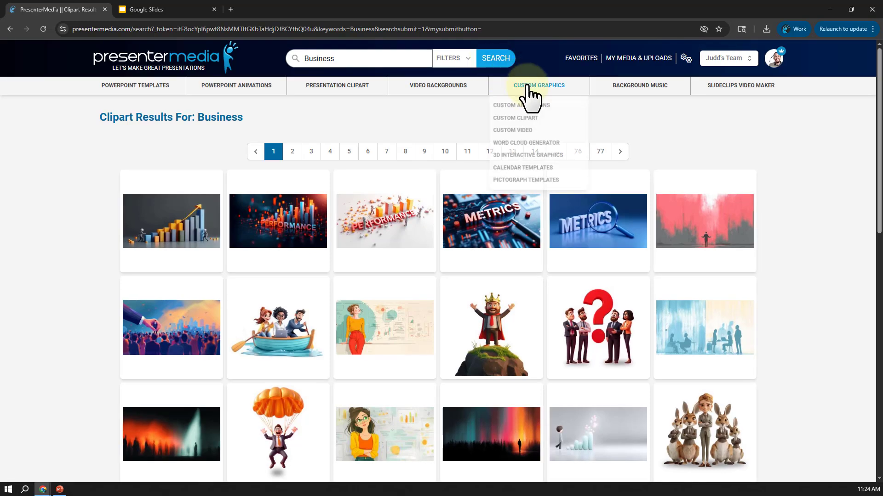
{"action": "scroll", "coordinate": [690, 207], "scroll_direction": "down", "scroll_amount": 3}
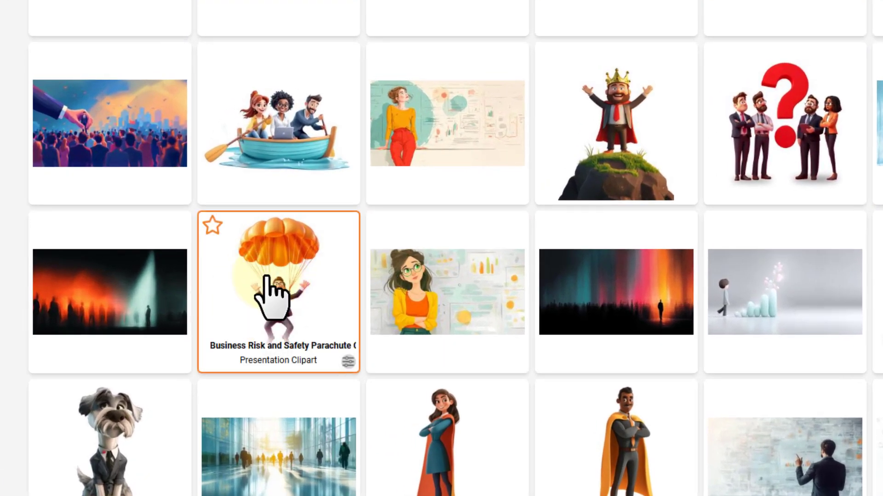
{"action": "left_click", "coordinate": [288, 285]}
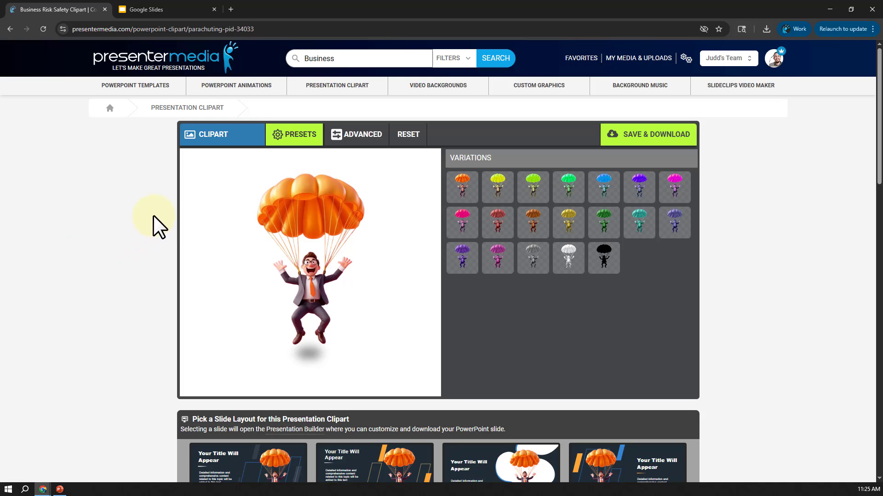
Step: Open the parachute clipart in the Presentation Builder using the dark slide layout with orange diagonal bars on both sides of the character
{"action": "scroll", "coordinate": [153, 216], "scroll_direction": "down", "scroll_amount": 1}
{"action": "scroll", "coordinate": [181, 149], "scroll_direction": "down", "scroll_amount": 3}
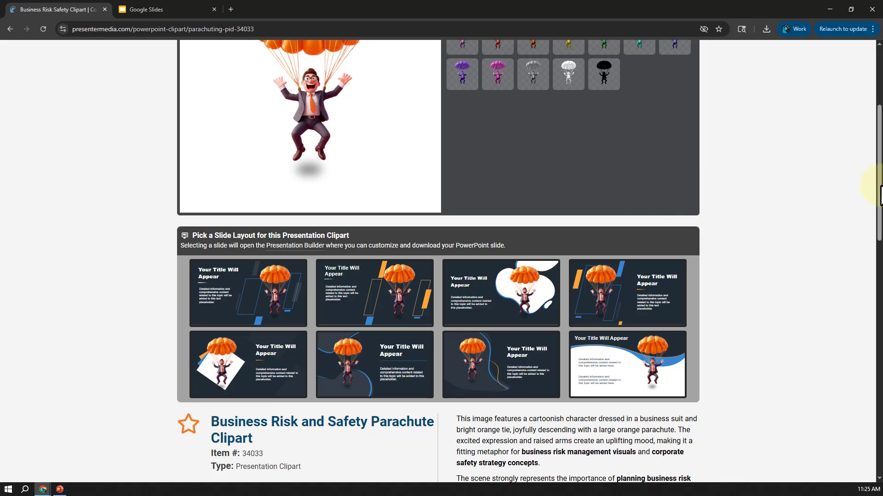
{"action": "left_click_drag", "start_coordinate": [880, 186], "coordinate": [880, 209]}
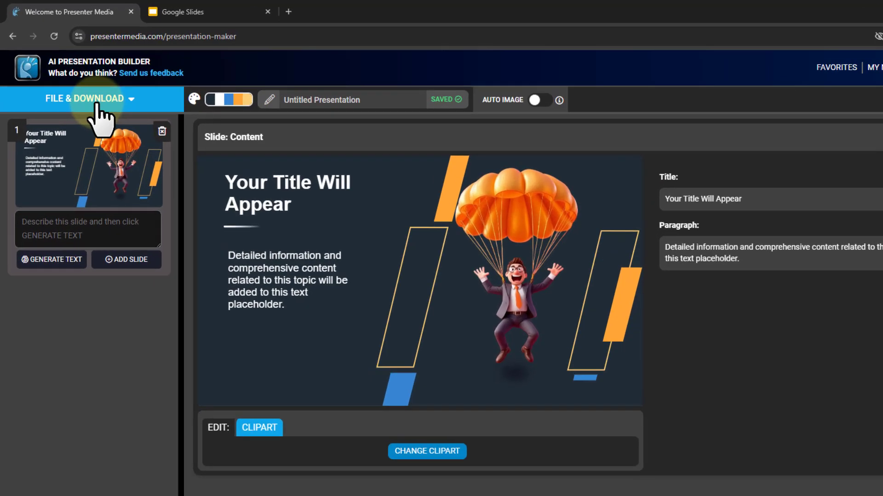
Step: Look over the project's file and download options
{"action": "left_click", "coordinate": [78, 81]}
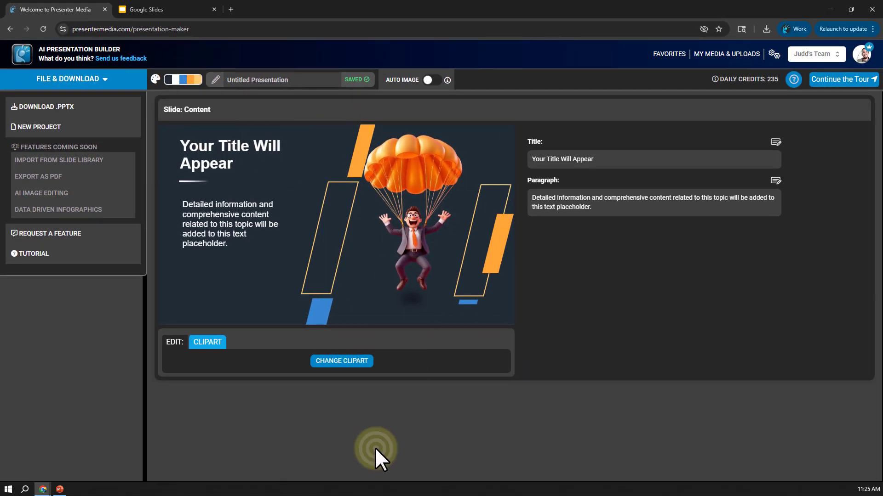
{"action": "left_click", "coordinate": [375, 447]}
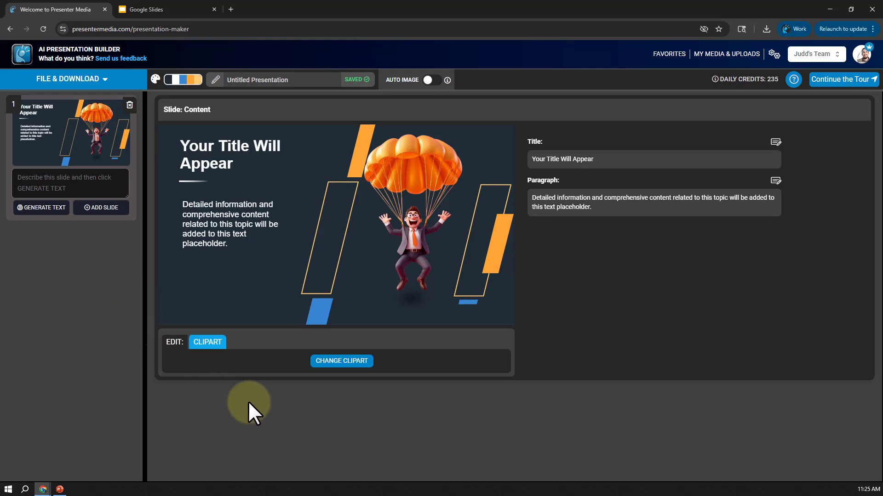
Step: Generate slide 1's text from a description titled "Landing Safely in Business" about navigating risk, having a safety net and smooth landings in uncertain times
{"action": "left_click", "coordinate": [0, 205]}
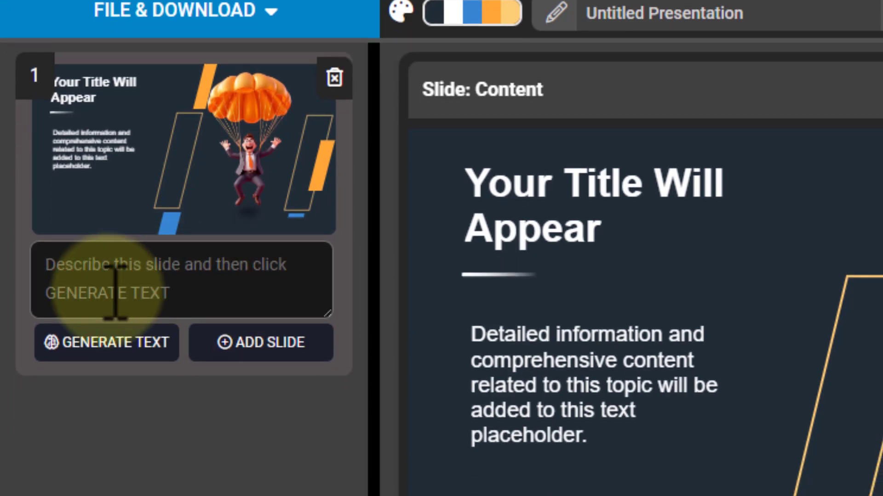
{"action": "left_click", "coordinate": [118, 276]}
{"action": "key", "text": "ctrl+v"}
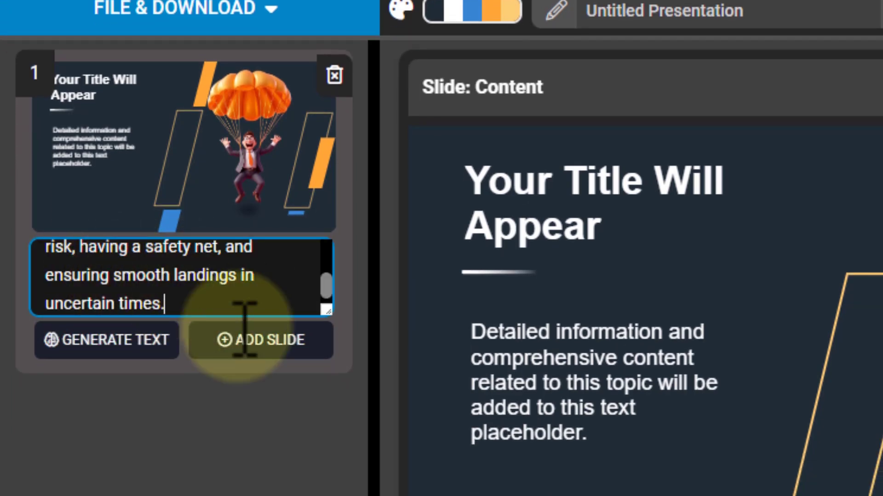
{"action": "left_click_drag", "start_coordinate": [324, 306], "coordinate": [328, 431]}
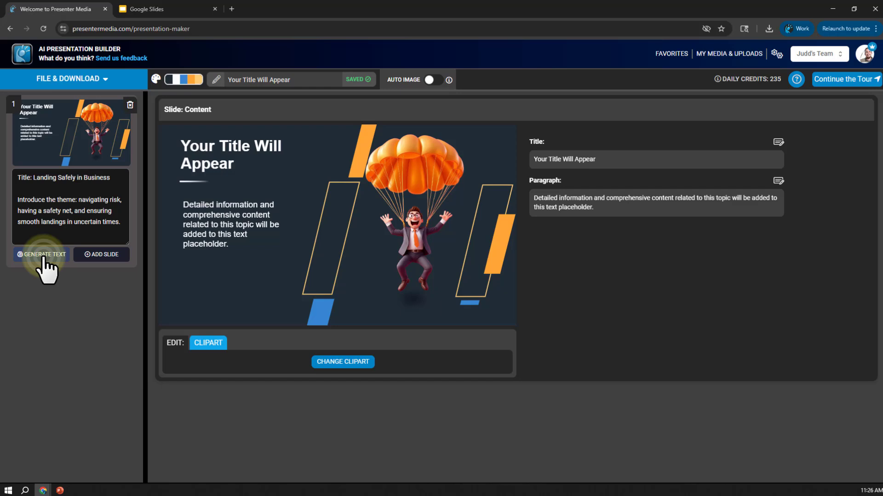
{"action": "left_click", "coordinate": [81, 373]}
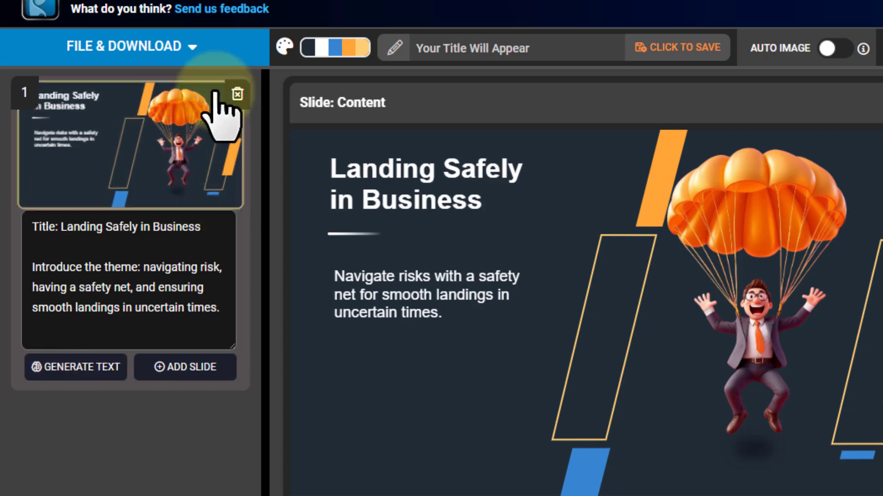
Step: Change the third theme colour from blue to a dark maroon sampled from the character's trousers
{"action": "left_click", "coordinate": [338, 49]}
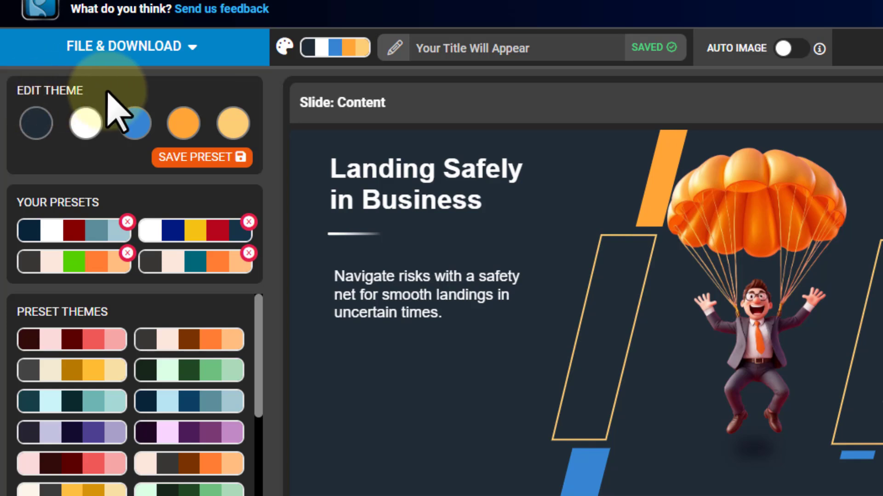
{"action": "left_click", "coordinate": [130, 131]}
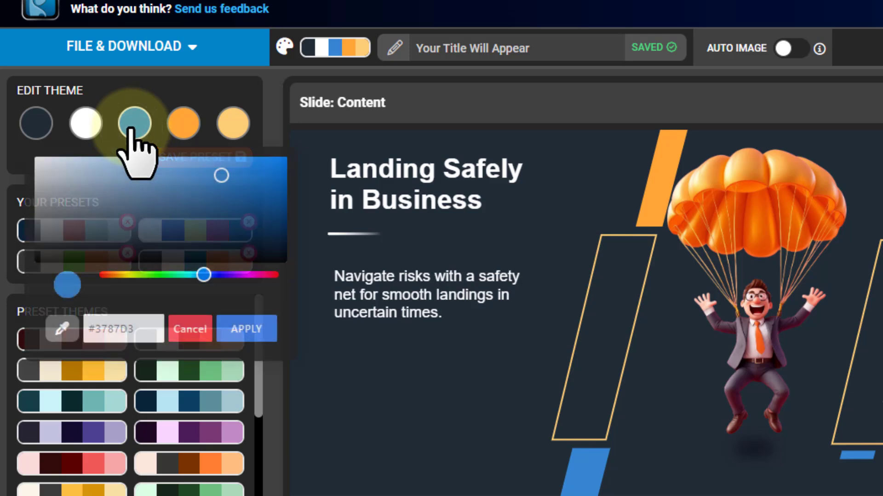
{"action": "left_click", "coordinate": [59, 332]}
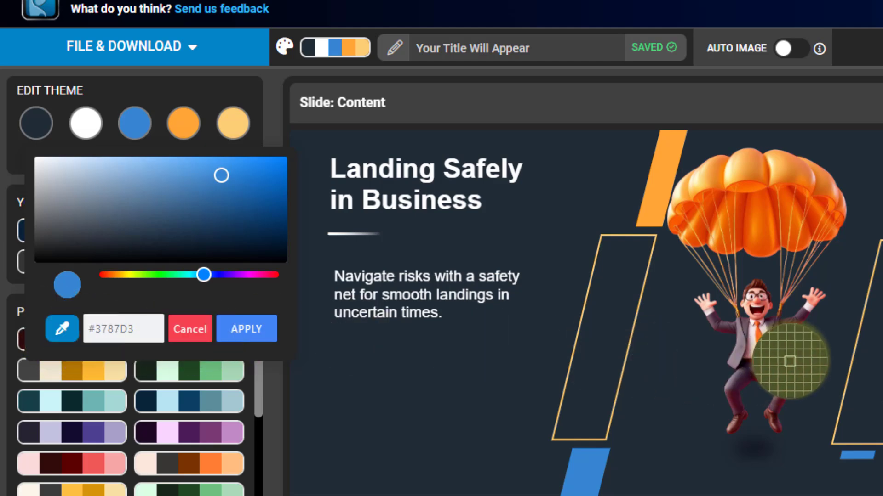
{"action": "left_click", "coordinate": [735, 395]}
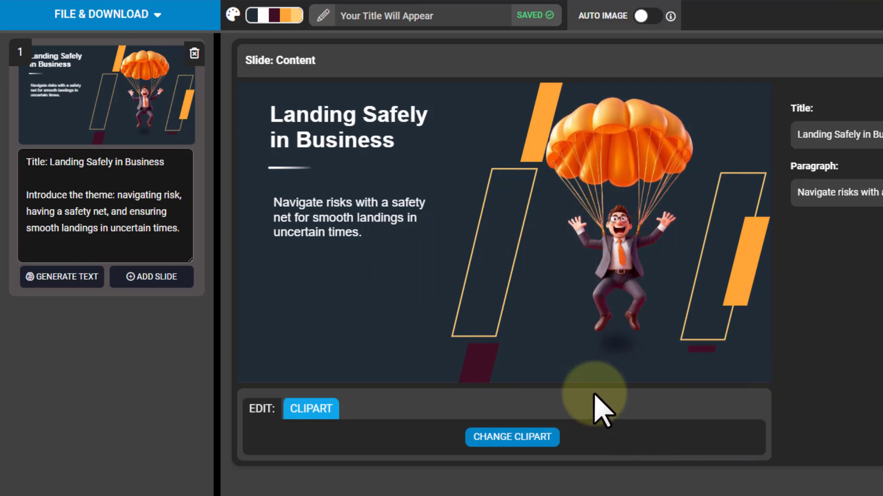
Step: Set the fourth theme colour to a deep orange sampled from the parachute
{"action": "left_click", "coordinate": [261, 23]}
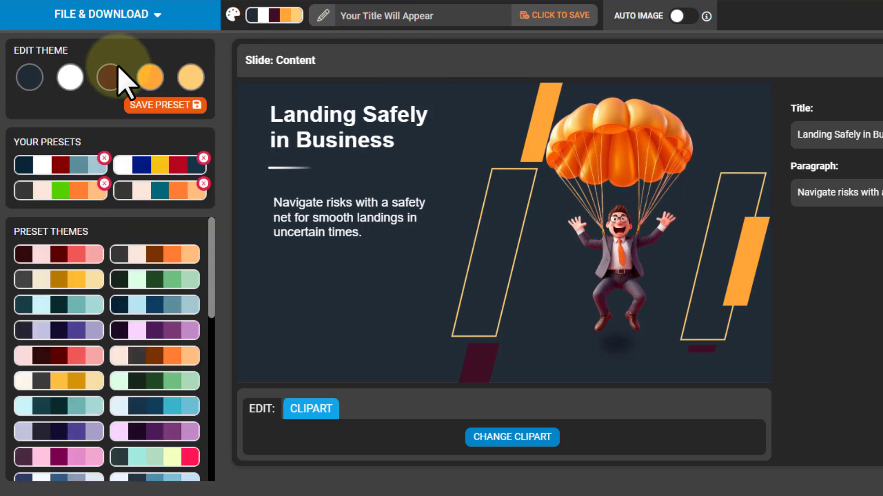
{"action": "left_click", "coordinate": [150, 79]}
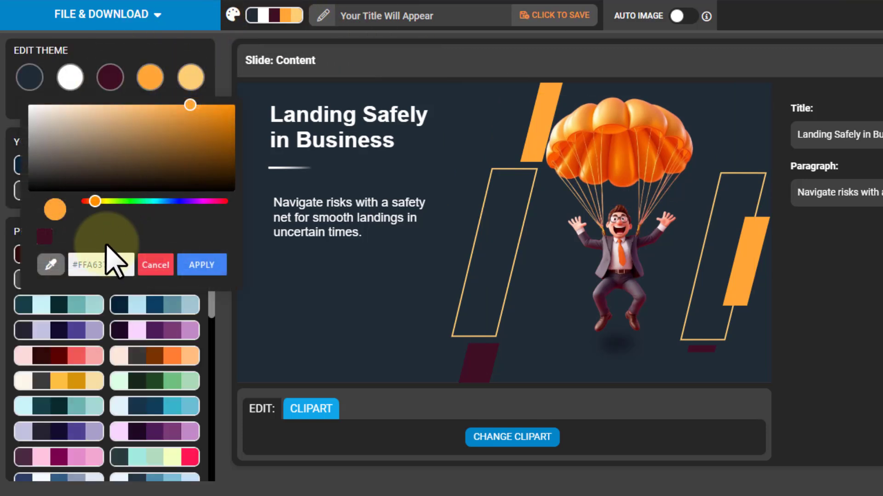
{"action": "left_click", "coordinate": [48, 262]}
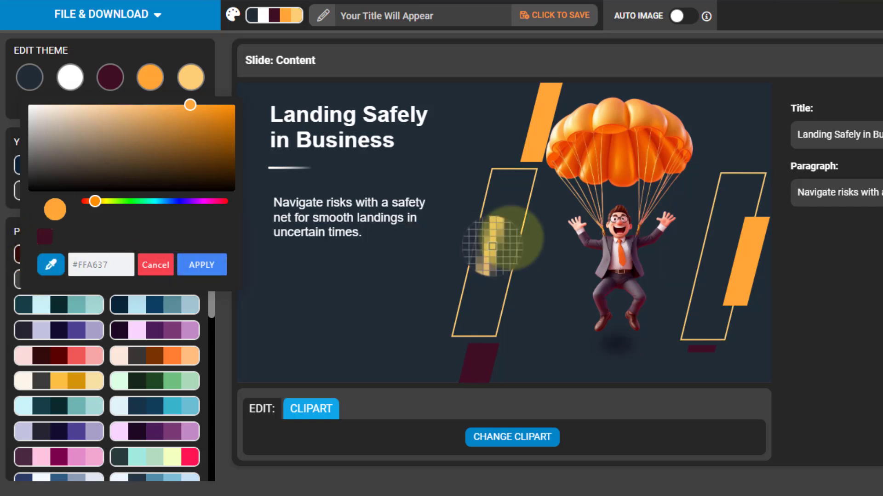
{"action": "left_click", "coordinate": [611, 158]}
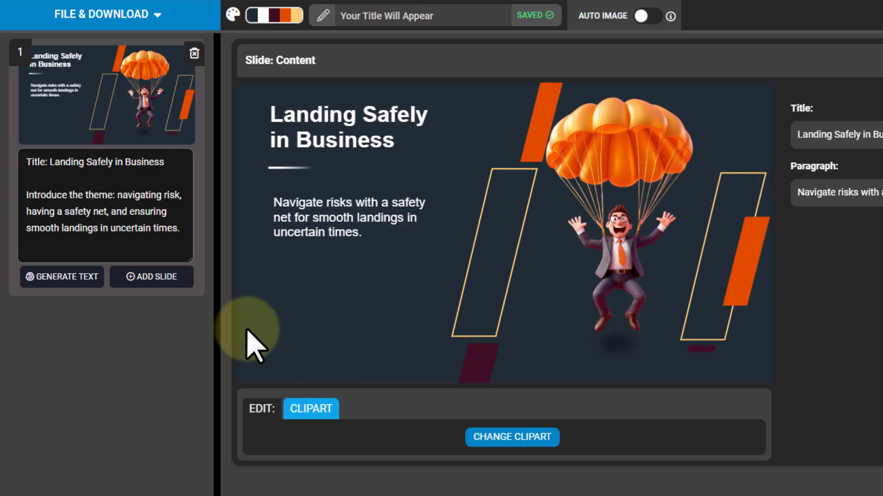
Step: Set the fifth theme colour to a light orange sampled from the top of the parachute
{"action": "left_click", "coordinate": [294, 18]}
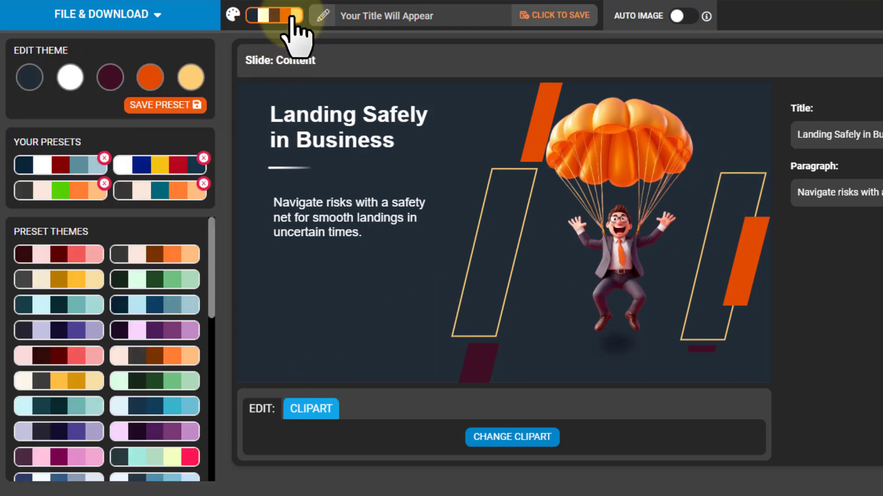
{"action": "left_click", "coordinate": [190, 77]}
{"action": "left_click", "coordinate": [52, 260]}
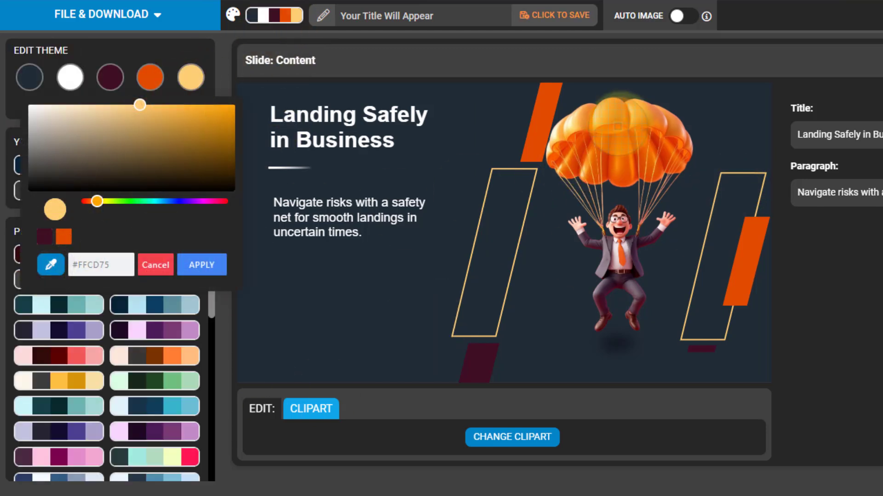
{"action": "left_click", "coordinate": [638, 114]}
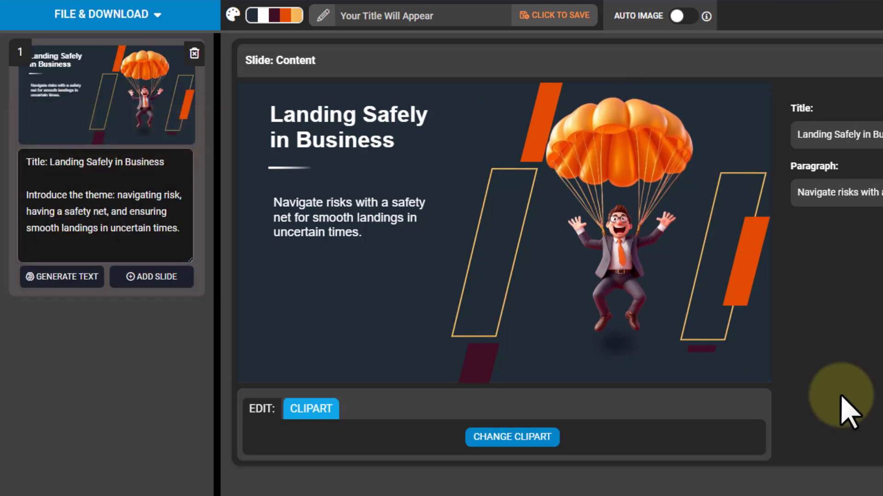
Step: Set the first theme colour, used as the slide background, to a dark purple sampled from the character's jacket
{"action": "left_click", "coordinate": [261, 22]}
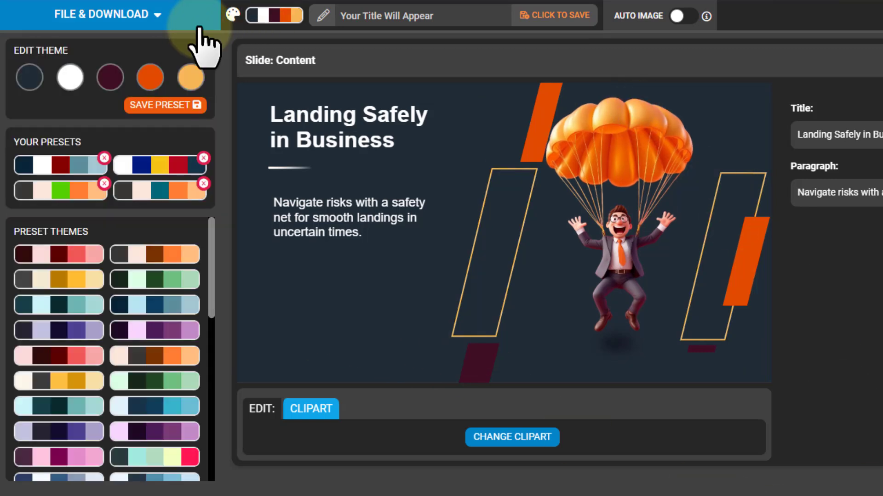
{"action": "left_click", "coordinate": [29, 78]}
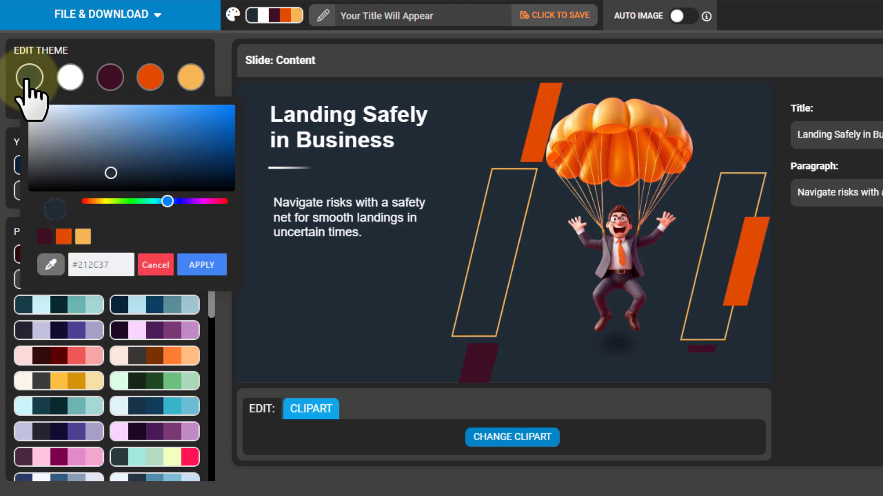
{"action": "left_click", "coordinate": [50, 265]}
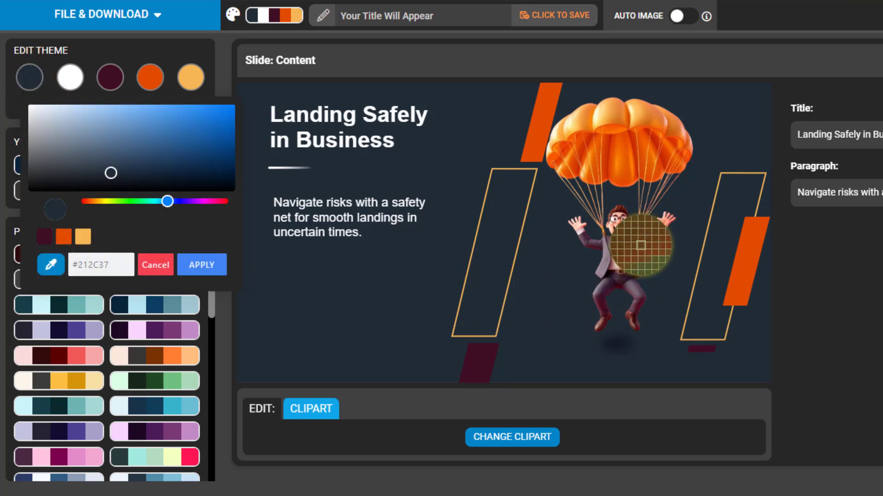
{"action": "left_click", "coordinate": [639, 246]}
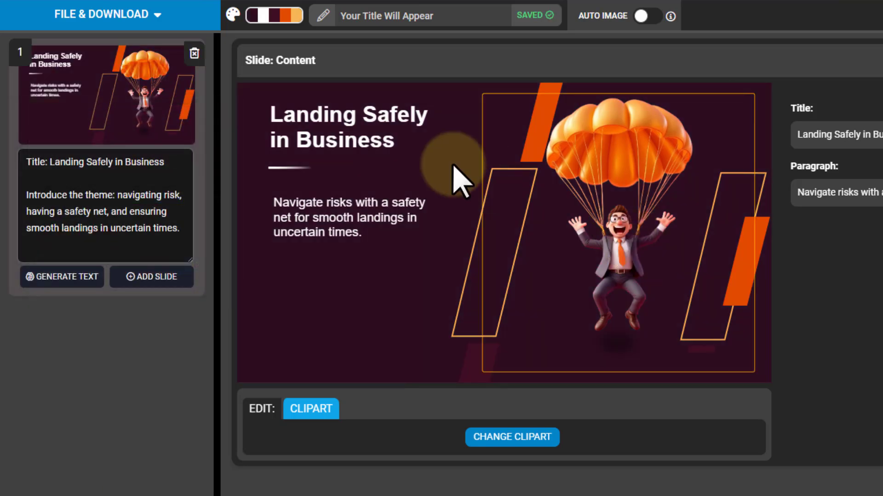
Step: Darken the first theme colour to #230A18 and apply it
{"action": "left_click", "coordinate": [269, 17]}
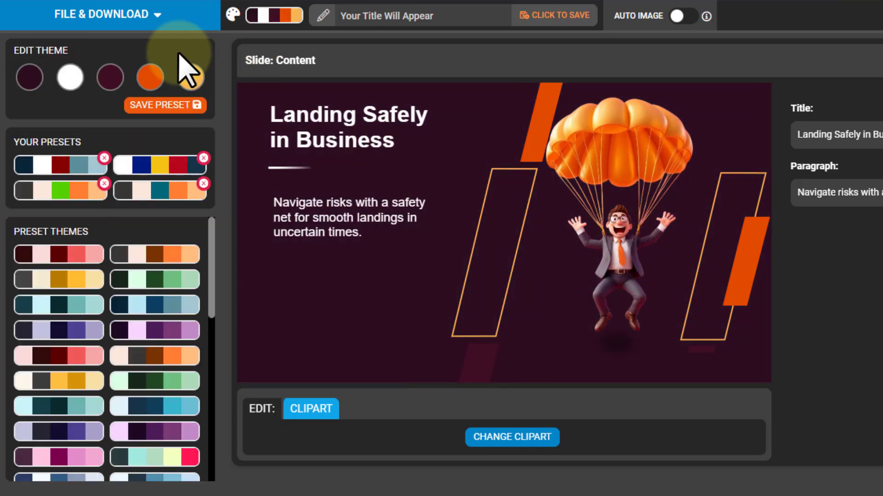
{"action": "left_click", "coordinate": [30, 82]}
{"action": "left_click_drag", "start_coordinate": [202, 216], "coordinate": [222, 225]}
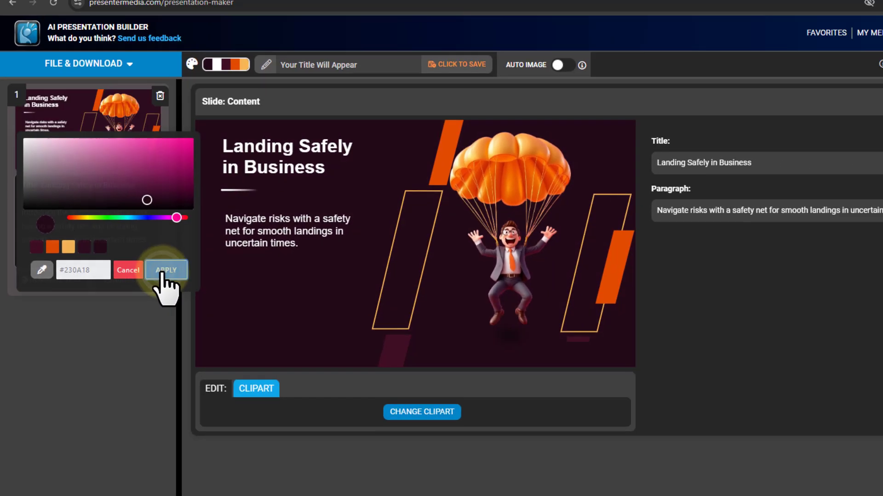
{"action": "left_click", "coordinate": [250, 336]}
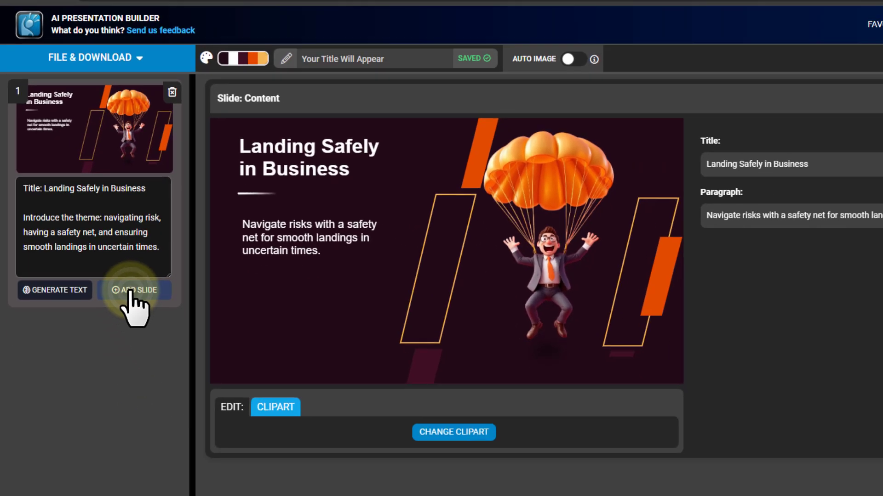
Step: Filter the layouts for a new slide to Impact Clip with the Bold Diagonals theme, and choose the gavel layout
{"action": "left_click", "coordinate": [182, 351]}
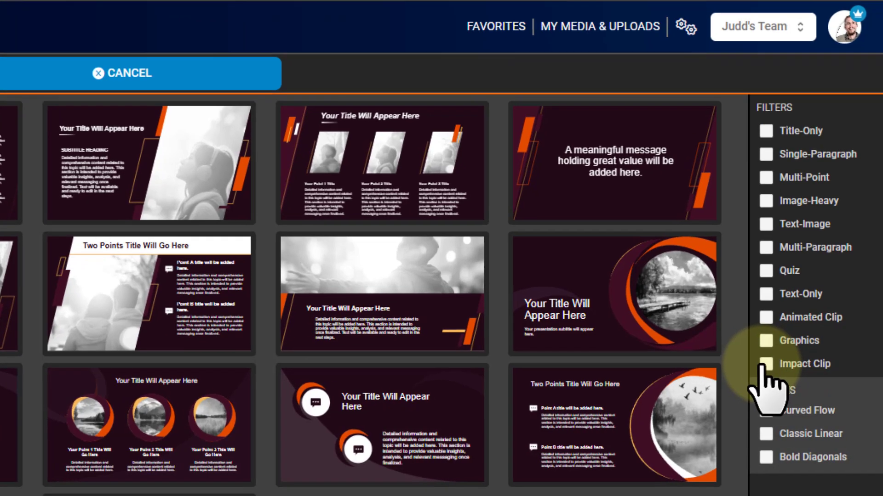
{"action": "left_click", "coordinate": [770, 367]}
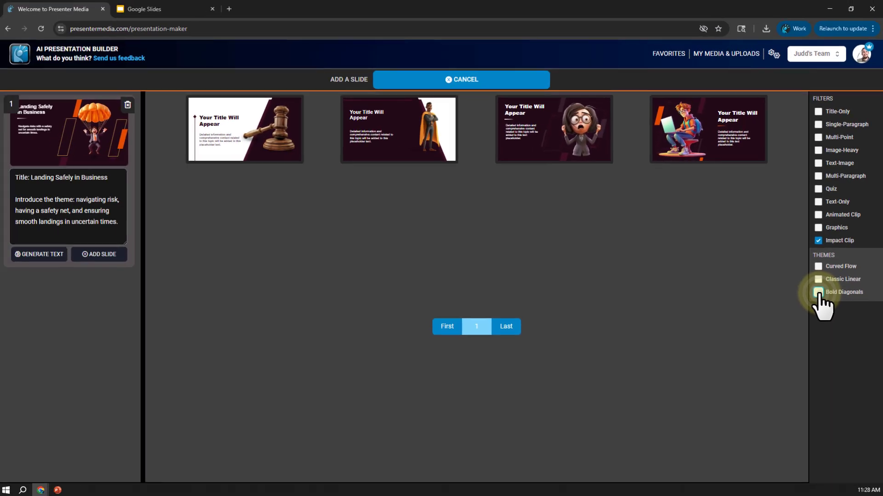
{"action": "left_click", "coordinate": [741, 458]}
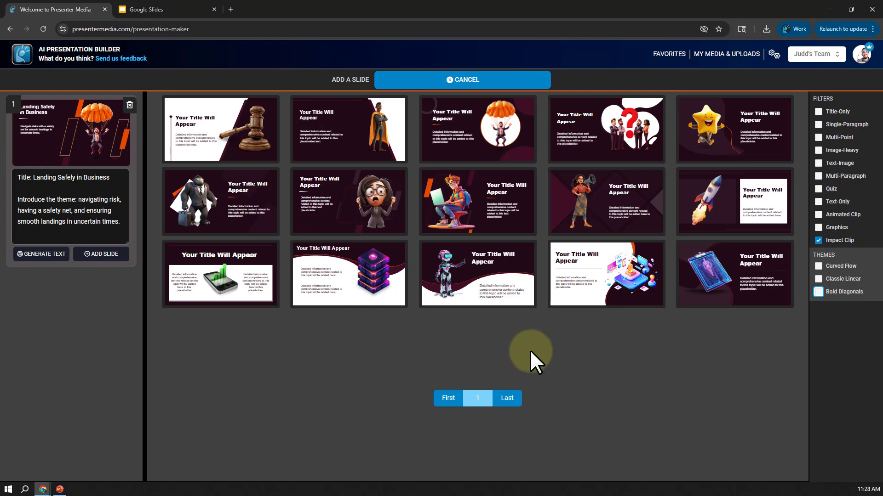
{"action": "left_click", "coordinate": [819, 292]}
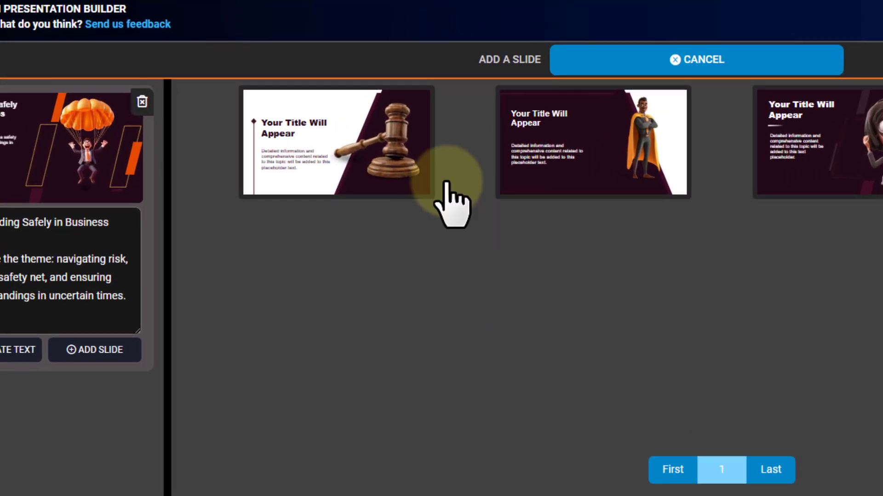
{"action": "left_click", "coordinate": [277, 123]}
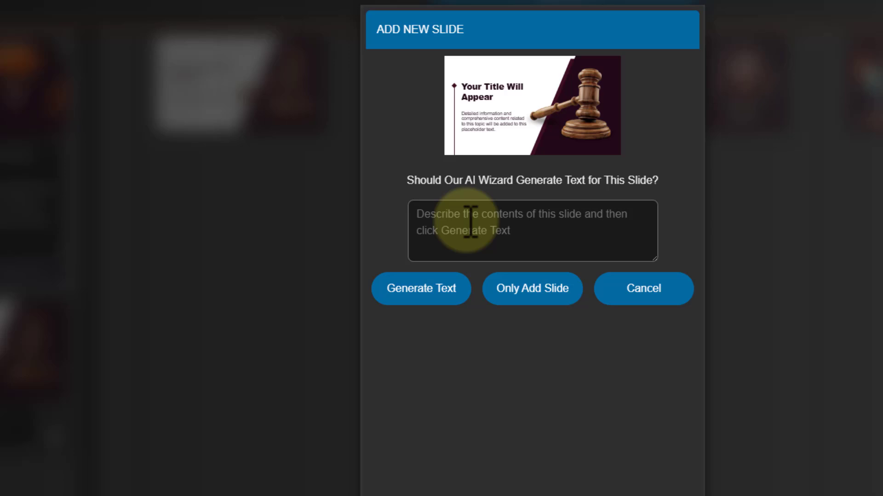
Step: Add the gavel slide without generated text and paste the business challenges outline as its description, enlarging the description box
{"action": "left_click", "coordinate": [467, 224]}
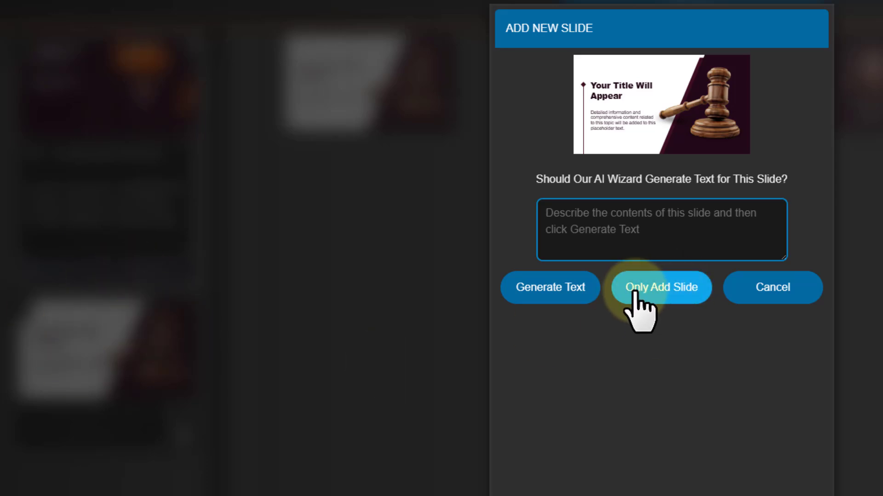
{"action": "left_click", "coordinate": [669, 295]}
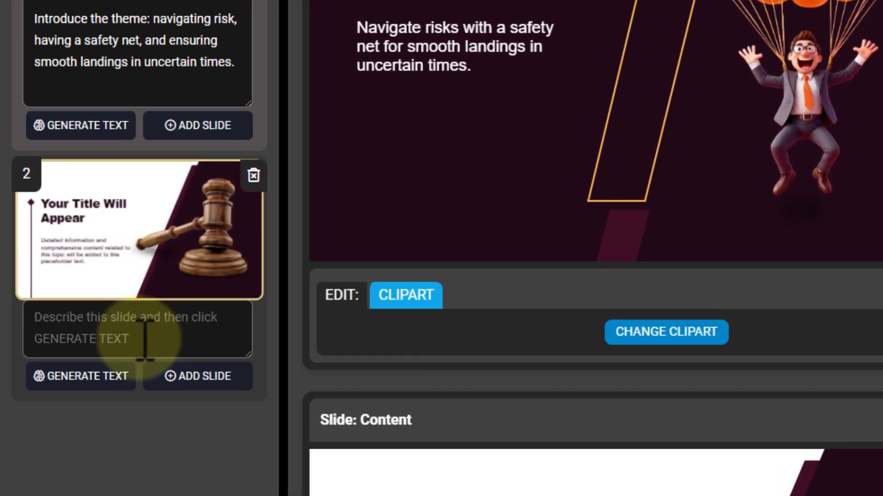
{"action": "left_click", "coordinate": [75, 361]}
{"action": "key", "text": "ctrl+v"}
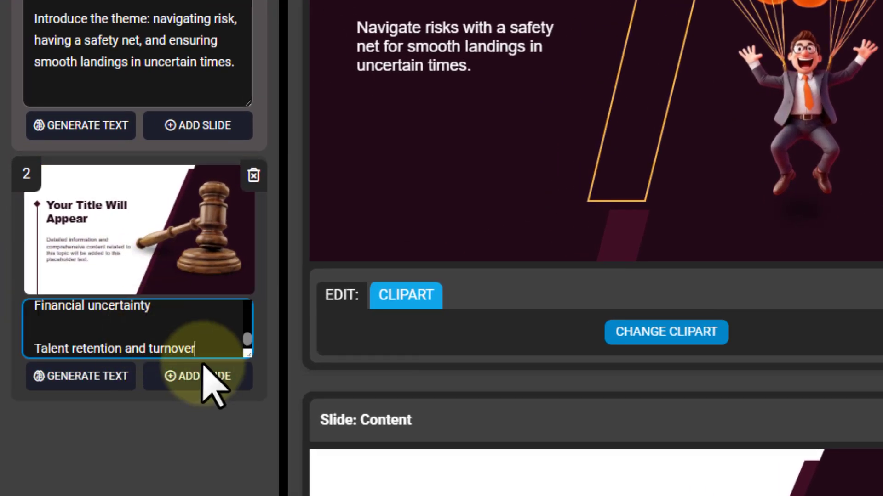
{"action": "left_click_drag", "start_coordinate": [250, 350], "coordinate": [253, 495]}
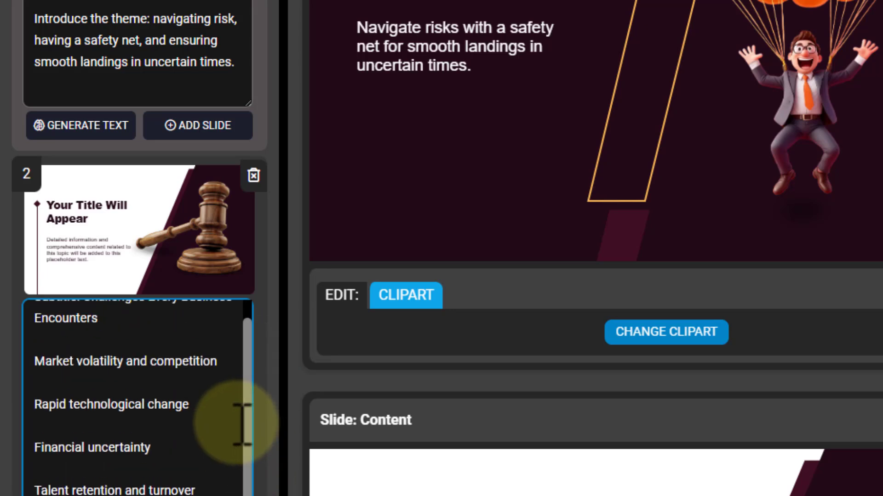
Step: Change the "Subtitle:" label in slide 2's description to "Title:" before "Challenges Every Business Encounters"
{"action": "scroll", "coordinate": [254, 416], "scroll_direction": "up", "scroll_amount": 1}
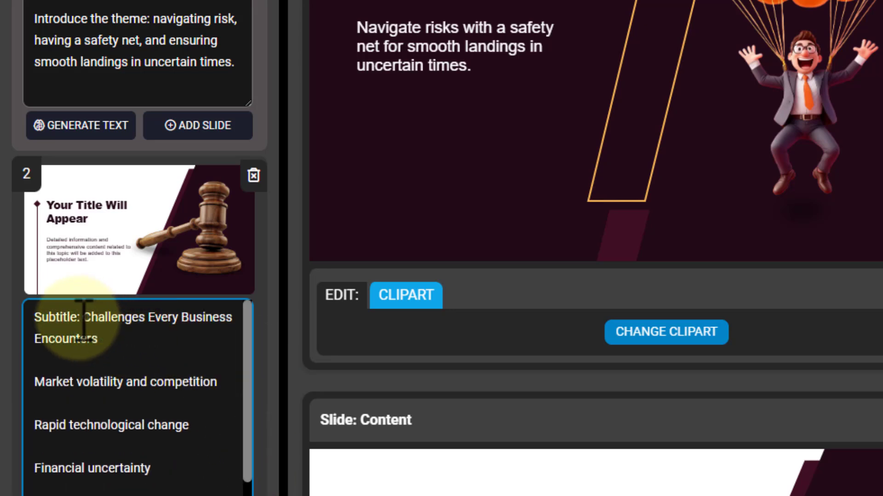
{"action": "double_click", "coordinate": [34, 317]}
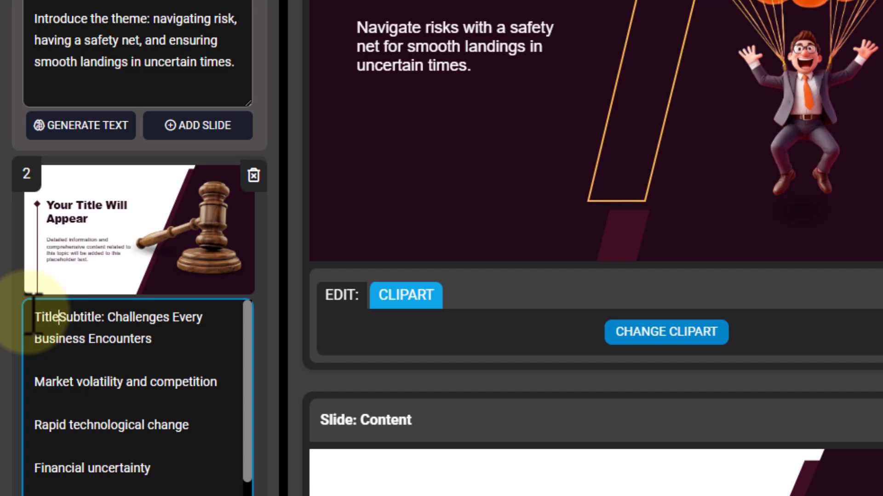
{"action": "left_click_drag", "start_coordinate": [102, 318], "coordinate": [80, 316]}
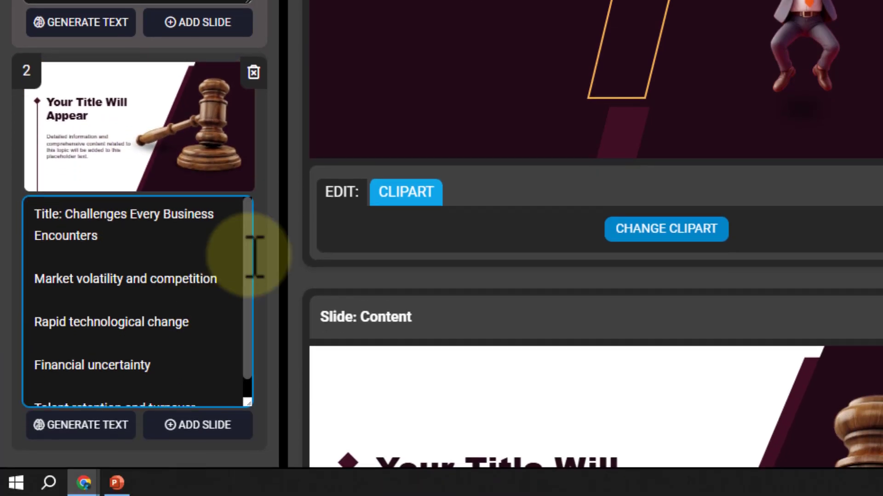
Step: Check slide 2's description and generate the slide's AI text from it
{"action": "left_click_drag", "start_coordinate": [252, 357], "coordinate": [250, 395]}
{"action": "left_click_drag", "start_coordinate": [251, 291], "coordinate": [252, 301]}
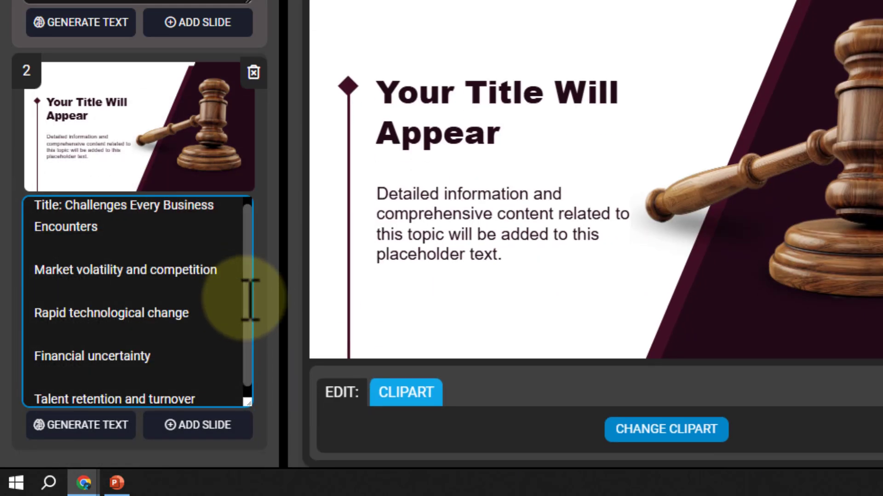
{"action": "scroll", "coordinate": [174, 299], "scroll_direction": "down", "scroll_amount": 1}
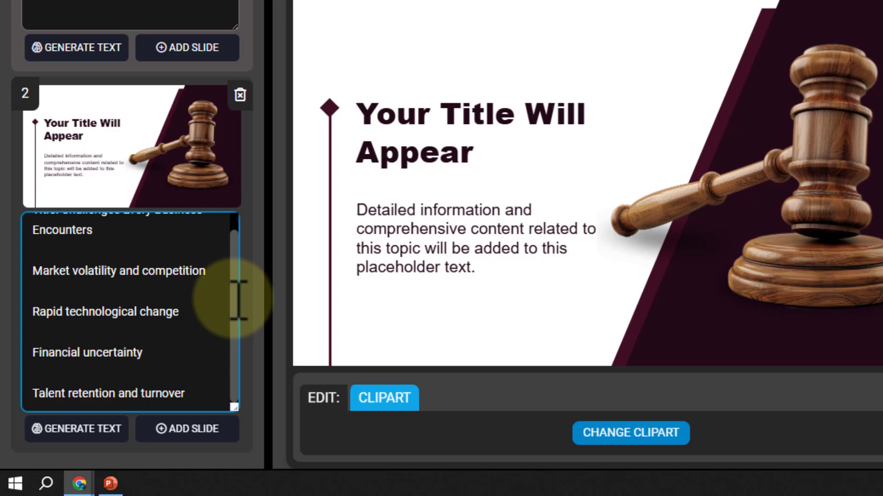
{"action": "left_click_drag", "start_coordinate": [248, 295], "coordinate": [257, 228]}
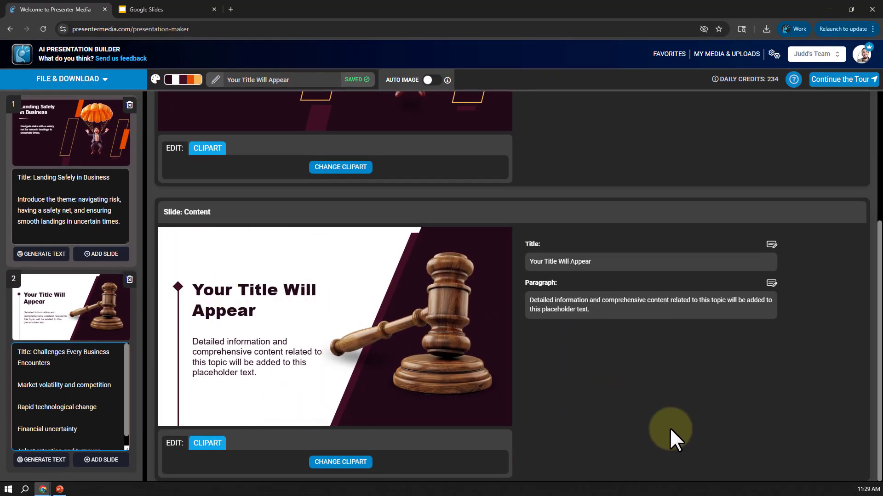
{"action": "left_click_drag", "start_coordinate": [878, 310], "coordinate": [880, 282]}
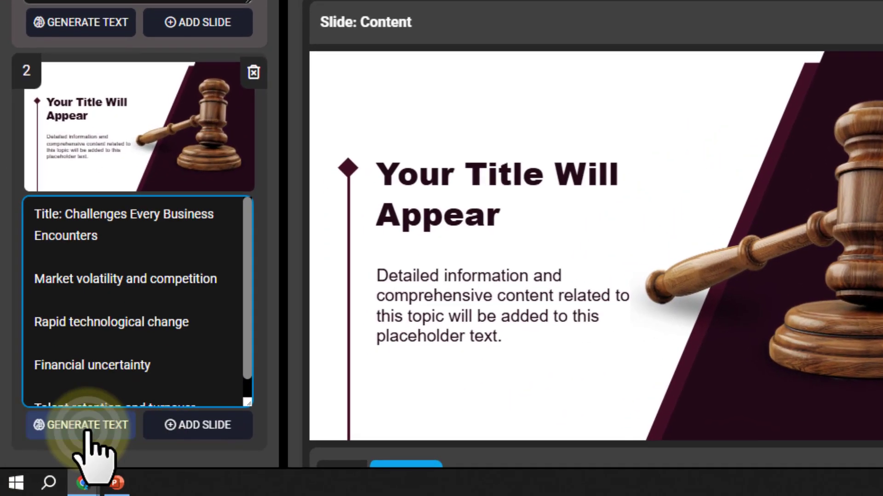
{"action": "left_click", "coordinate": [71, 440]}
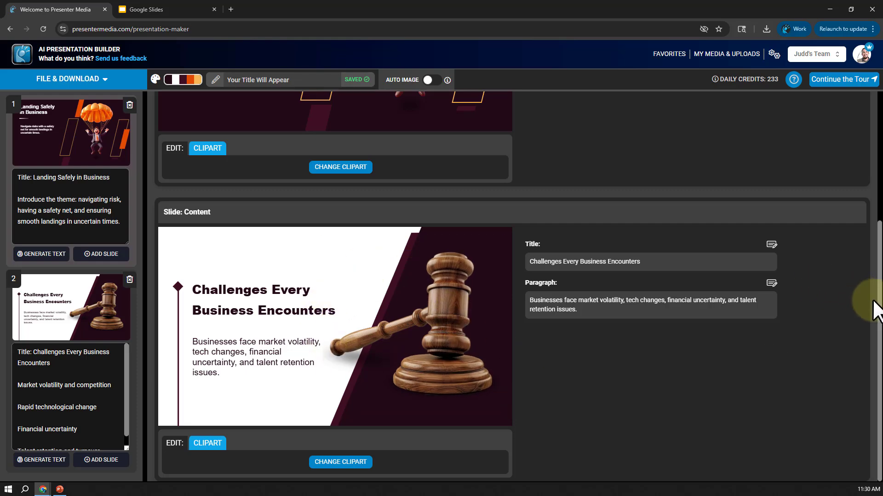
Step: Replace slide 2's gavel with the clipart of the businessman under an orange parachute, searching the clipart for "parachute"
{"action": "left_click_drag", "start_coordinate": [879, 317], "coordinate": [877, 294]}
{"action": "left_click", "coordinate": [440, 325]}
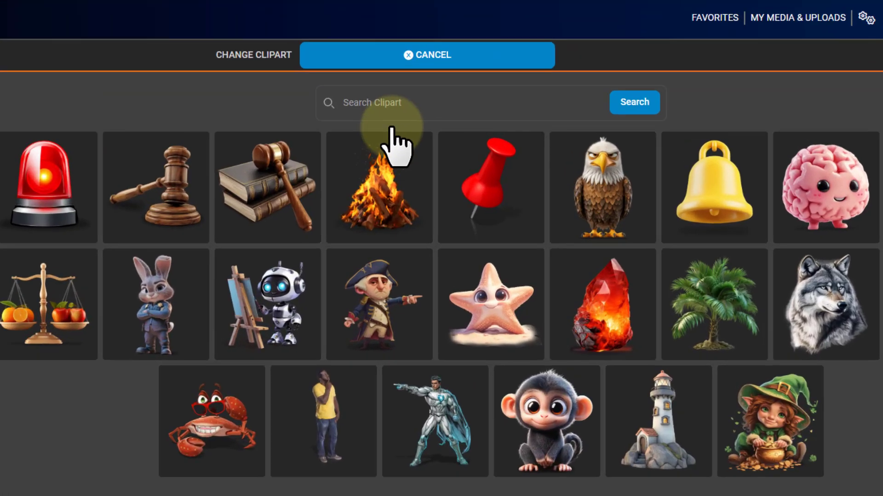
{"action": "left_click", "coordinate": [453, 114]}
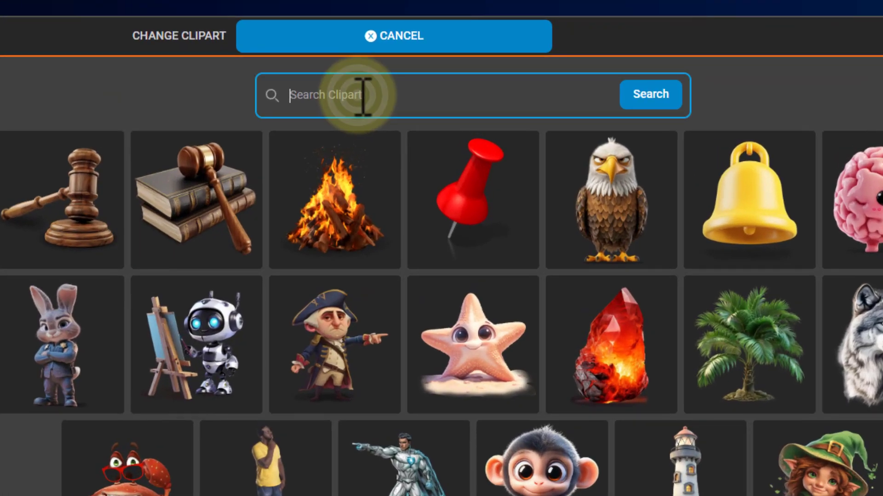
{"action": "left_click", "coordinate": [368, 146]}
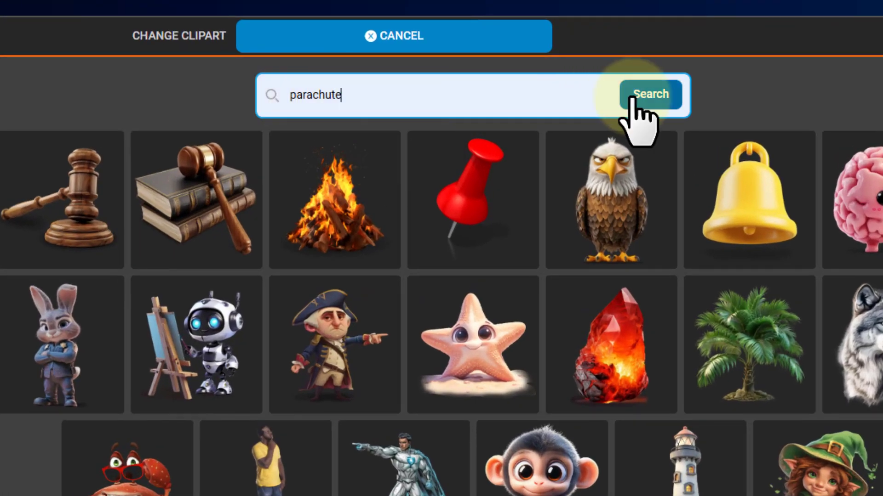
{"action": "left_click", "coordinate": [648, 98]}
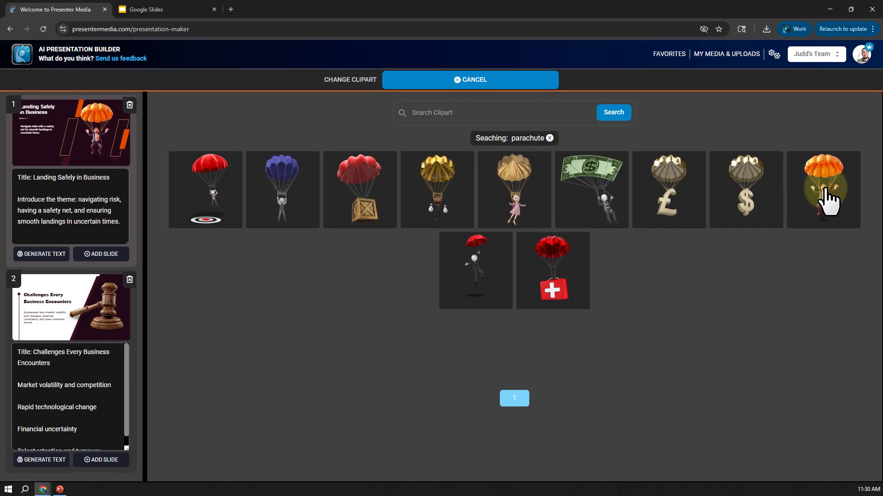
{"action": "left_click", "coordinate": [822, 189]}
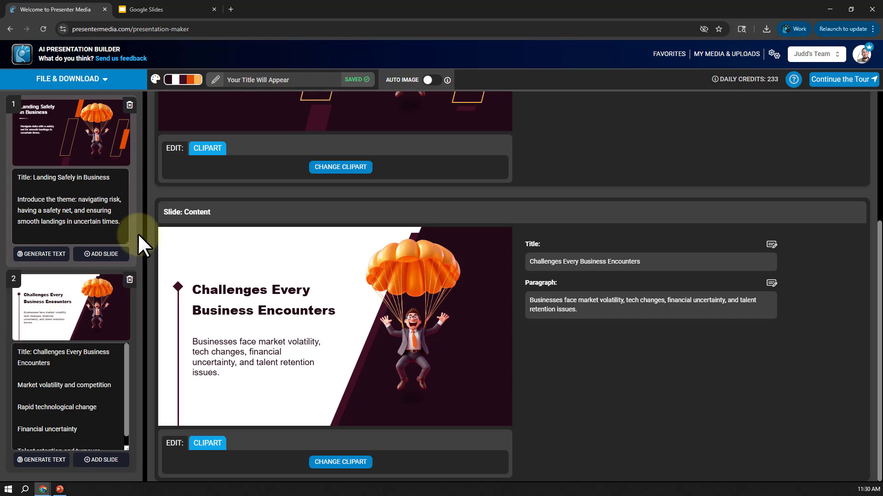
Step: Add a third slide without generated text, using the Multi-Point, Bold Diagonals layout with four points around a circular image
{"action": "left_click_drag", "start_coordinate": [125, 448], "coordinate": [126, 411]}
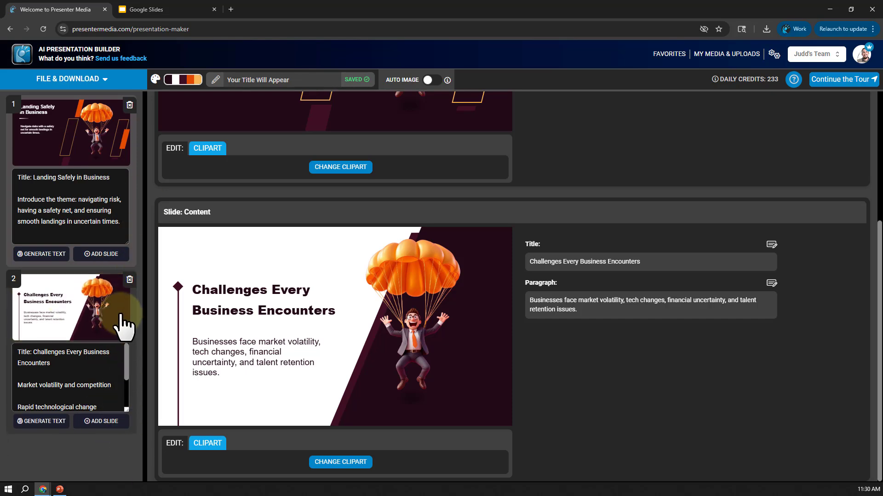
{"action": "left_click_drag", "start_coordinate": [127, 244], "coordinate": [125, 223]}
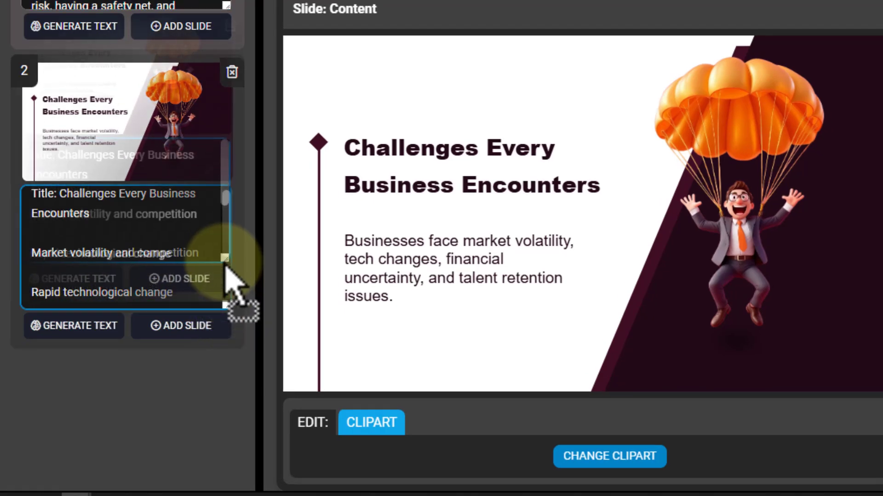
{"action": "left_click", "coordinate": [184, 327]}
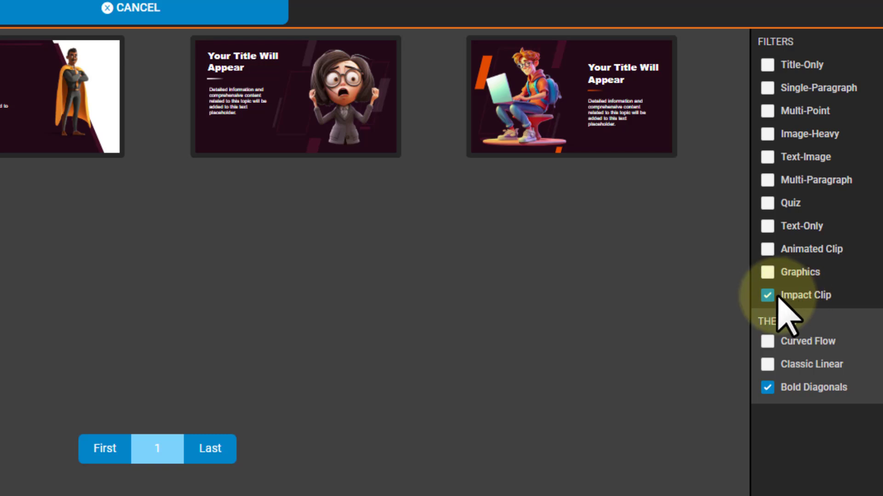
{"action": "left_click", "coordinate": [763, 297]}
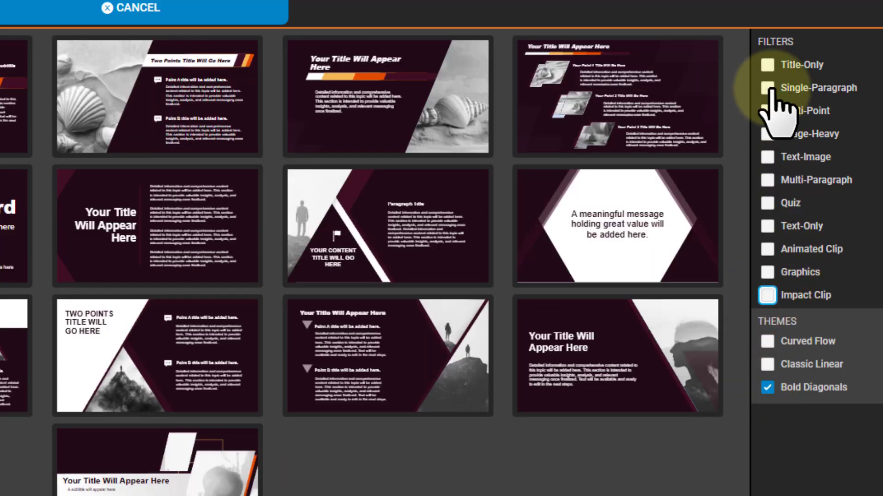
{"action": "left_click", "coordinate": [768, 112]}
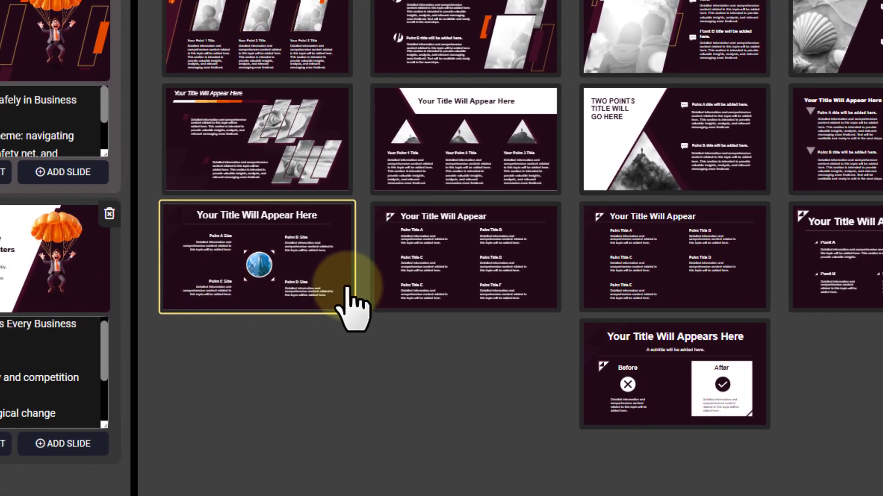
{"action": "left_click", "coordinate": [305, 282]}
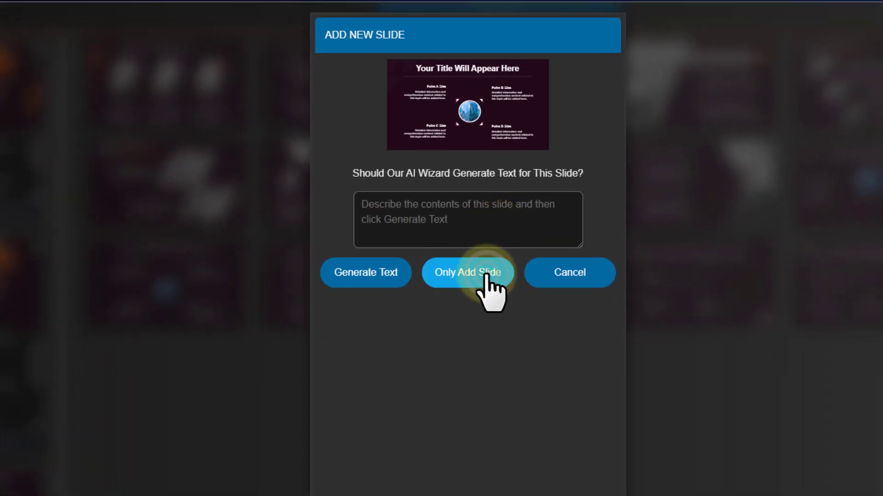
{"action": "left_click", "coordinate": [485, 276]}
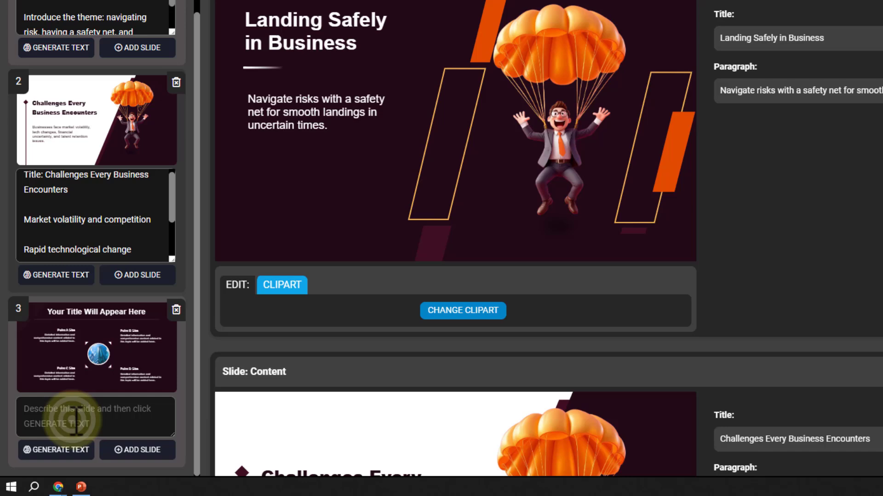
Step: Paste the business protection strategies outline as slide 3's description and enlarge its box
{"action": "left_click", "coordinate": [56, 441]}
{"action": "key", "text": "ctrl+v"}
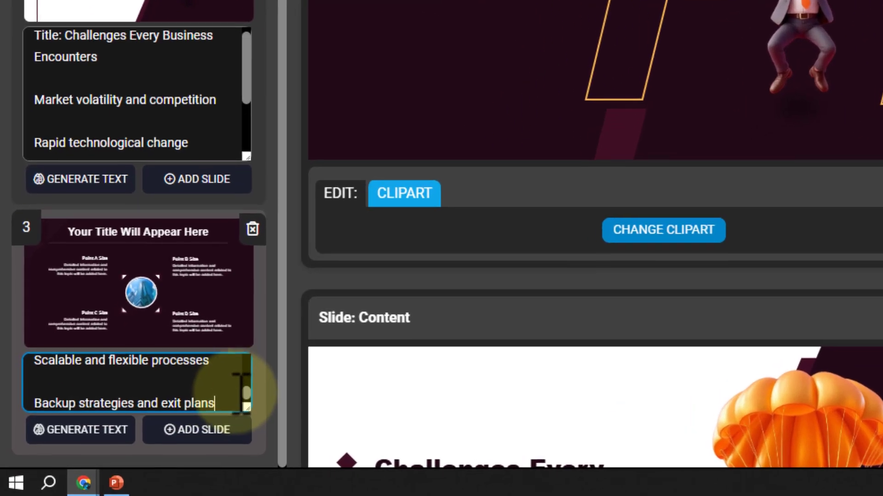
{"action": "left_click_drag", "start_coordinate": [243, 405], "coordinate": [237, 465]}
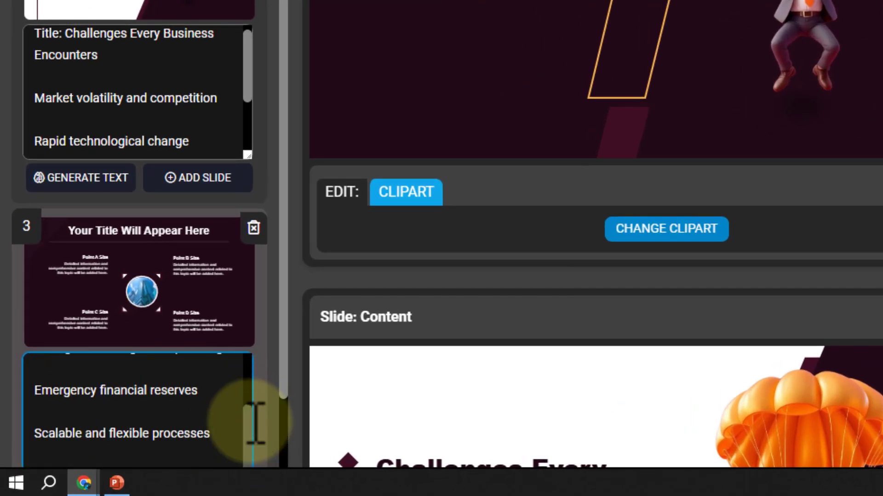
Step: Relabel "Strategies That Protect Your Business" from subtitle to "Title:" in slide 3's description, and generate the slide's AI text
{"action": "scroll", "coordinate": [252, 420], "scroll_direction": "down", "scroll_amount": 2}
{"action": "scroll", "coordinate": [254, 385], "scroll_direction": "up", "scroll_amount": 3}
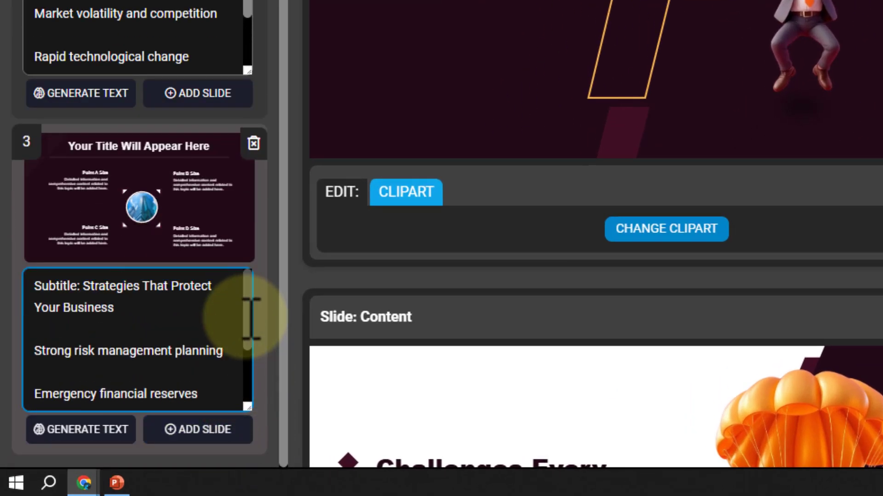
{"action": "left_click", "coordinate": [72, 286]}
{"action": "double_click", "coordinate": [71, 286]}
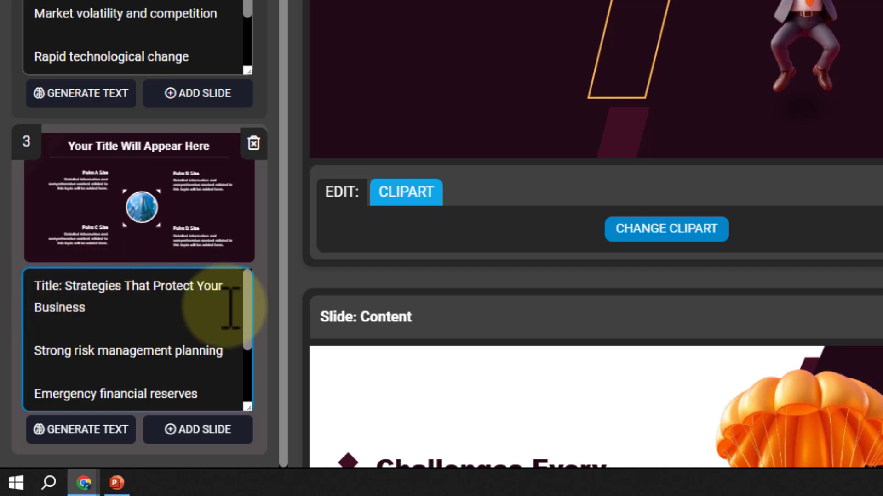
{"action": "mouse_move", "coordinate": [252, 329]}
{"action": "left_mouse_down"}
{"action": "mouse_move", "coordinate": [253, 391]}
{"action": "mouse_move", "coordinate": [248, 340]}
{"action": "left_mouse_up"}
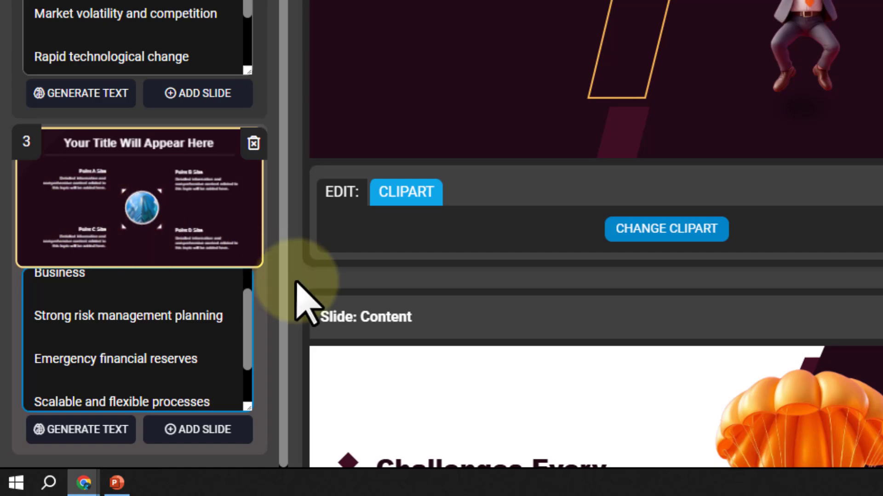
{"action": "left_click", "coordinate": [49, 432]}
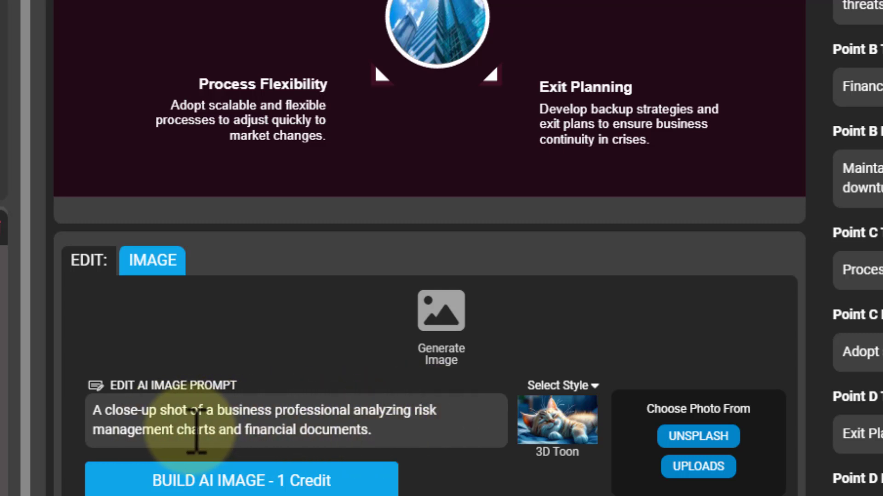
Step: Shorten slide 3's AI image prompt to "A close-up shot of a business professional analyzing charts"
{"action": "left_click_drag", "start_coordinate": [174, 429], "coordinate": [82, 436]}
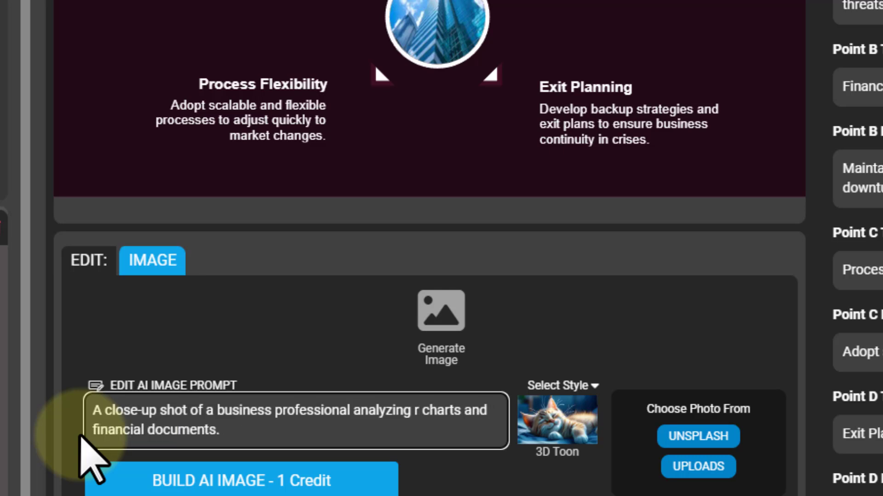
{"action": "key", "text": "BackSpace"}
{"action": "key", "text": "BackSpace"}
{"action": "left_click_drag", "start_coordinate": [252, 429], "coordinate": [82, 436]}
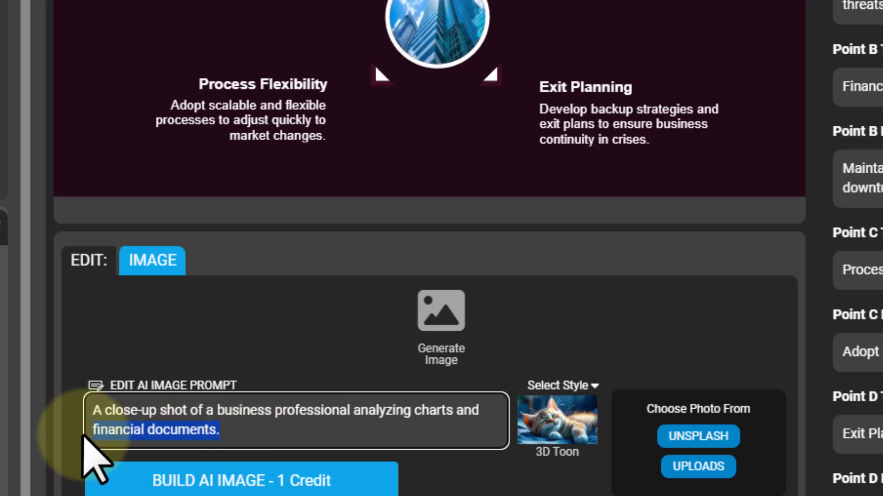
{"action": "key", "text": "BackSpace"}
{"action": "key", "text": "BackSpace"}
{"action": "key", "text": "BackSpace"}
{"action": "key", "text": "BackSpace"}
{"action": "key", "text": "BackSpace"}
{"action": "scroll", "coordinate": [89, 444], "scroll_direction": "down", "scroll_amount": 1}
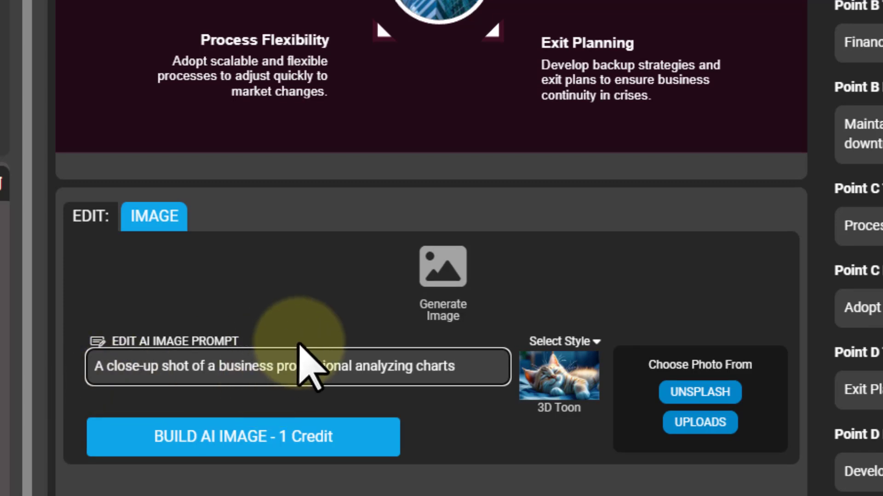
Step: Build an AI image for slide 3 in the 3D Toon style, and build a second version of it
{"action": "left_click", "coordinate": [278, 437]}
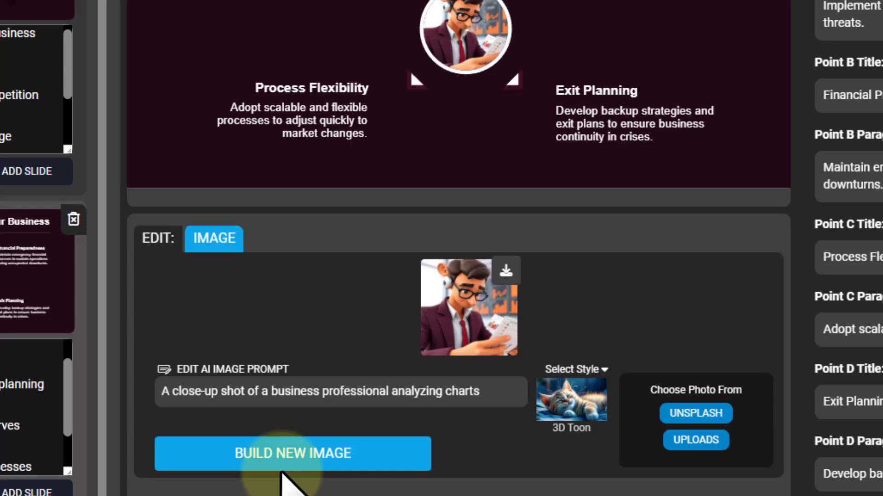
{"action": "left_click", "coordinate": [281, 453]}
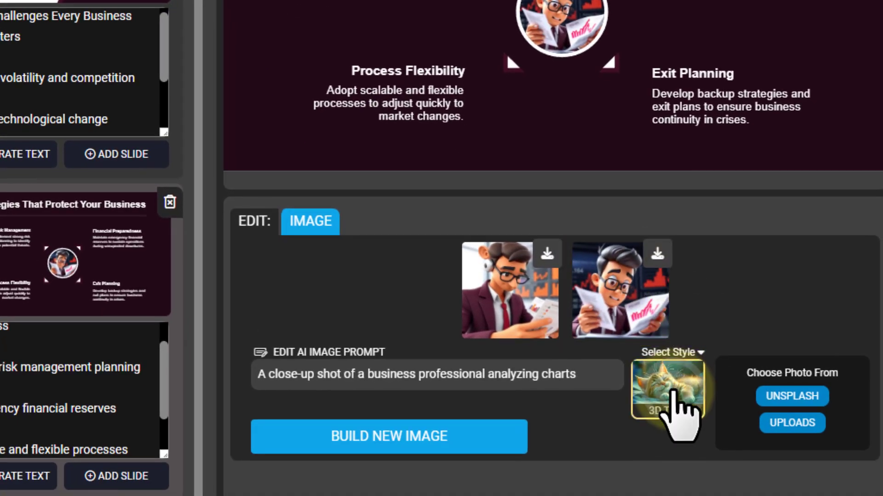
Step: Build two AI images for slide 3 in the Stock Photography style, and switch back to the 3D Toon man holding papers
{"action": "left_click", "coordinate": [676, 404]}
{"action": "left_click", "coordinate": [559, 449]}
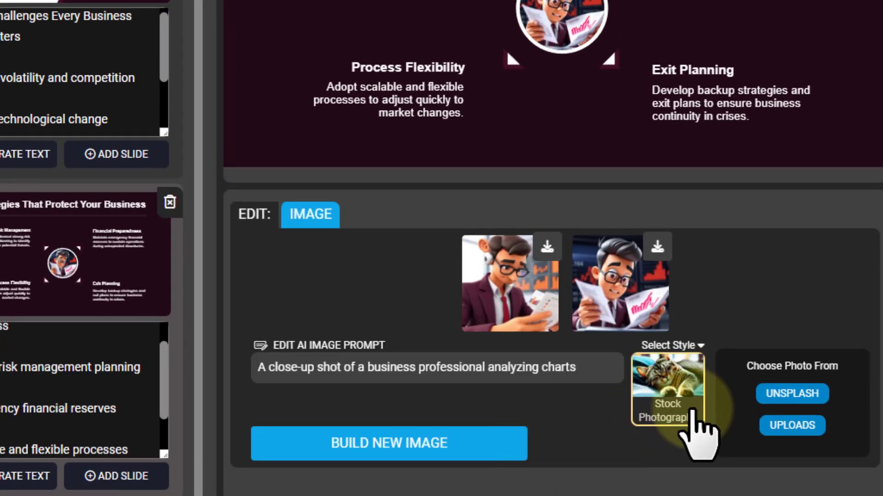
{"action": "left_click", "coordinate": [475, 441]}
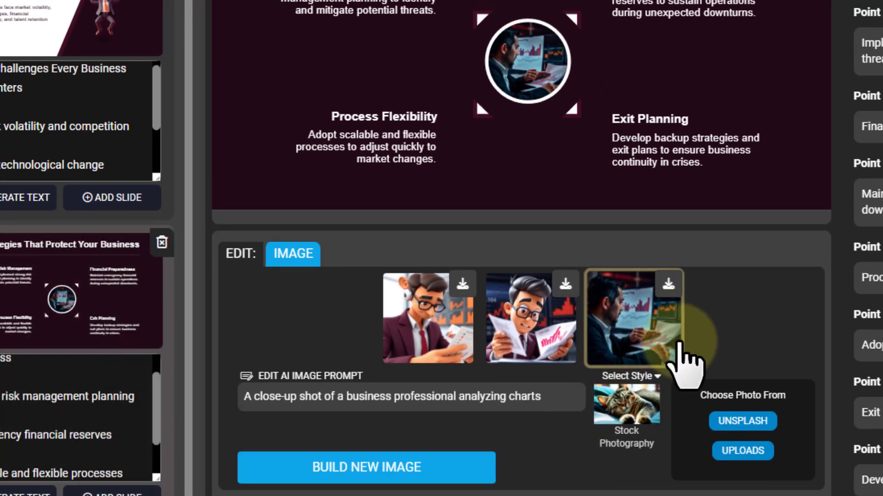
{"action": "left_click", "coordinate": [437, 473]}
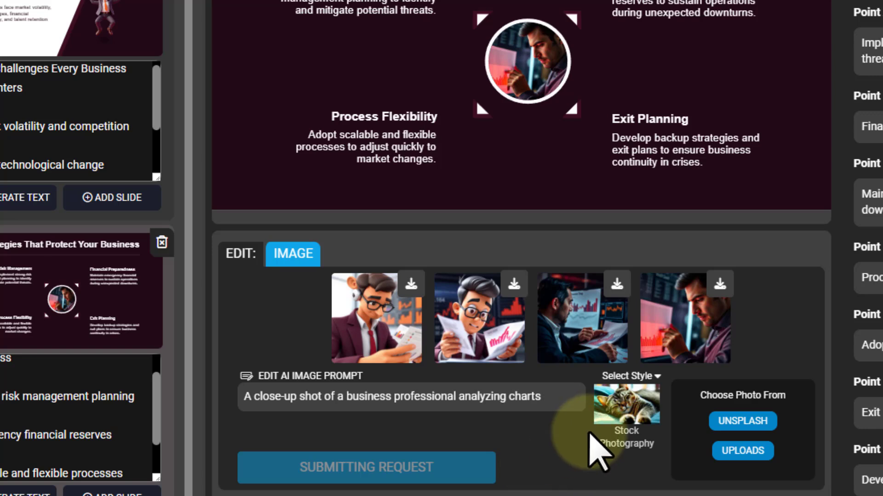
{"action": "left_click", "coordinate": [480, 335]}
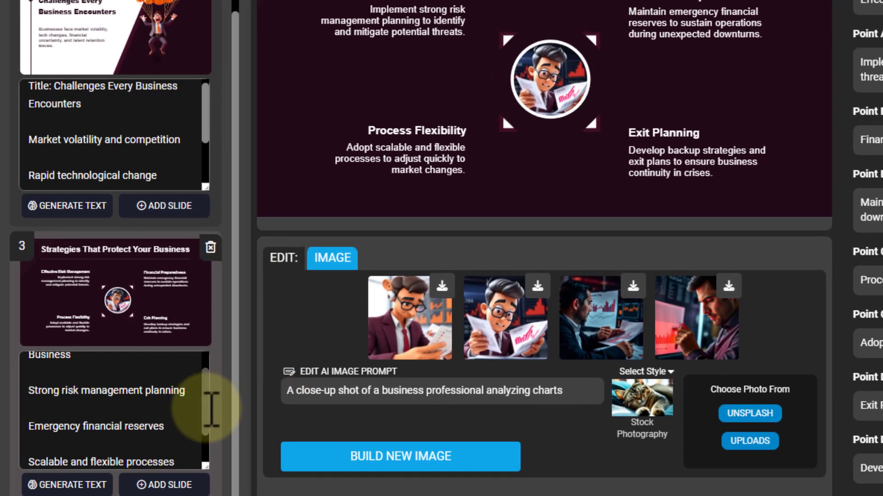
Step: Start adding a slide after slide 3, filtering layouts from Multi-Point to Impact Clip and choosing the caped superhero layout
{"action": "left_click_drag", "start_coordinate": [211, 419], "coordinate": [223, 486]}
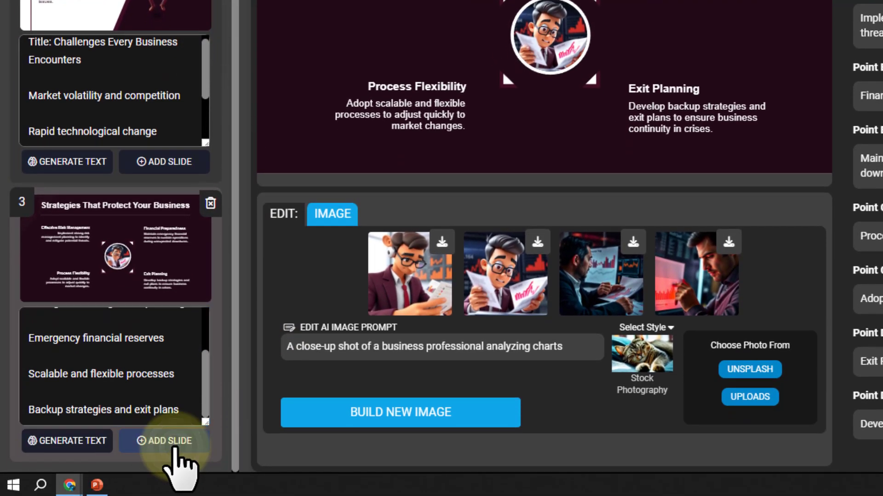
{"action": "left_click", "coordinate": [174, 448]}
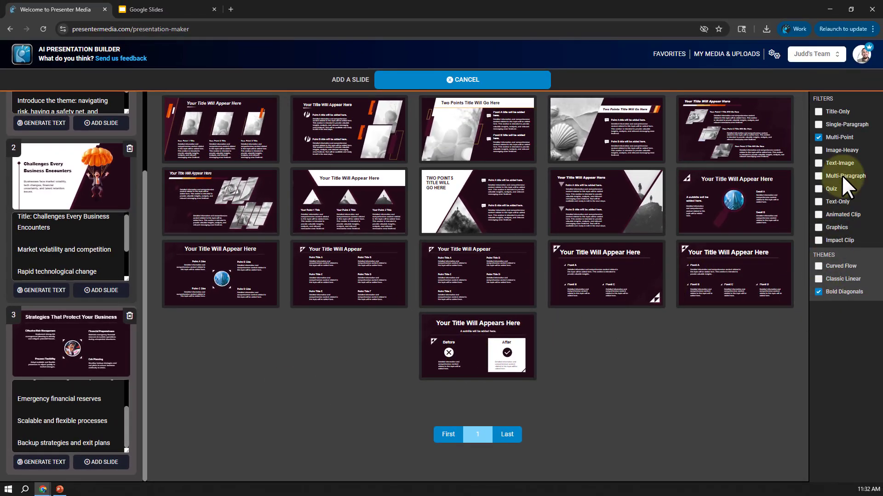
{"action": "left_click", "coordinate": [818, 137]}
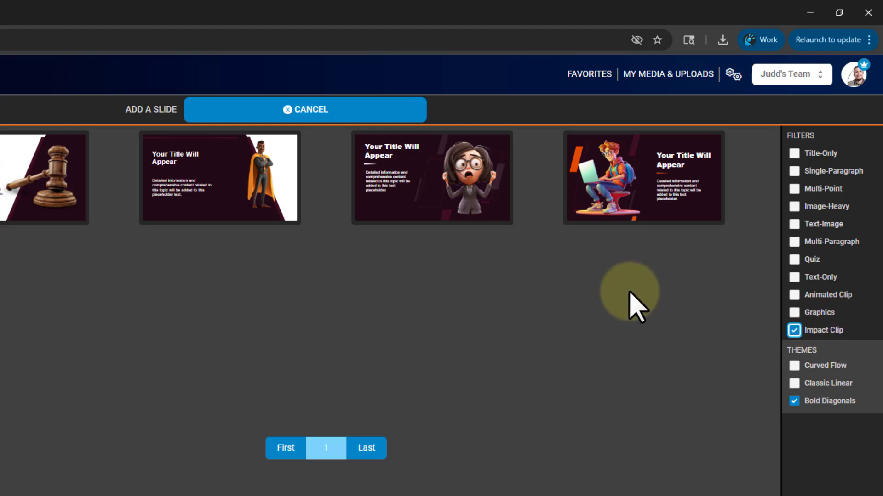
{"action": "left_click", "coordinate": [217, 181]}
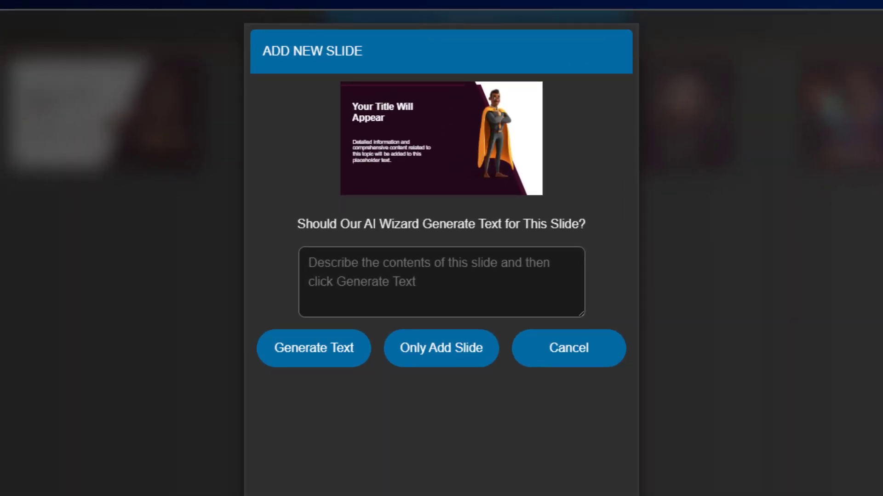
Step: Paste the "Using Calculated Risks to Grow" outline as the new slide's description and enlarge its box
{"action": "left_click", "coordinate": [404, 280]}
{"action": "key", "text": "ctrl+v"}
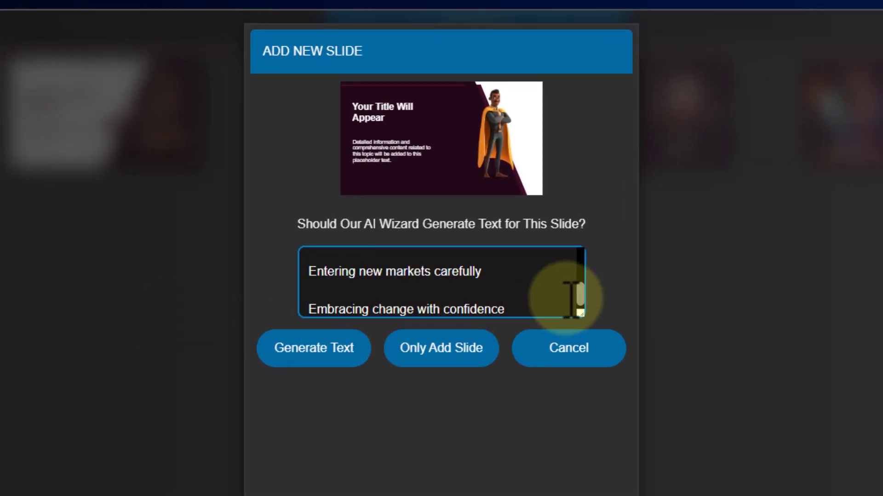
{"action": "scroll", "coordinate": [580, 285], "scroll_direction": "up", "scroll_amount": 4}
{"action": "left_click_drag", "start_coordinate": [580, 315], "coordinate": [580, 407]}
{"action": "scroll", "coordinate": [582, 305], "scroll_direction": "up", "scroll_amount": 1}
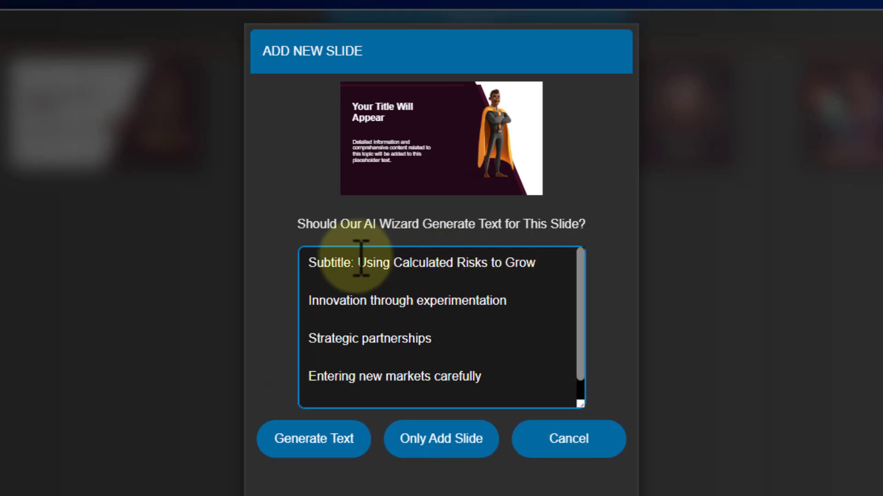
Step: Relabel "Using Calculated Risks to Grow" from subtitle to "Title:" in the description, and add the slide with AI-generated text
{"action": "double_click", "coordinate": [321, 263]}
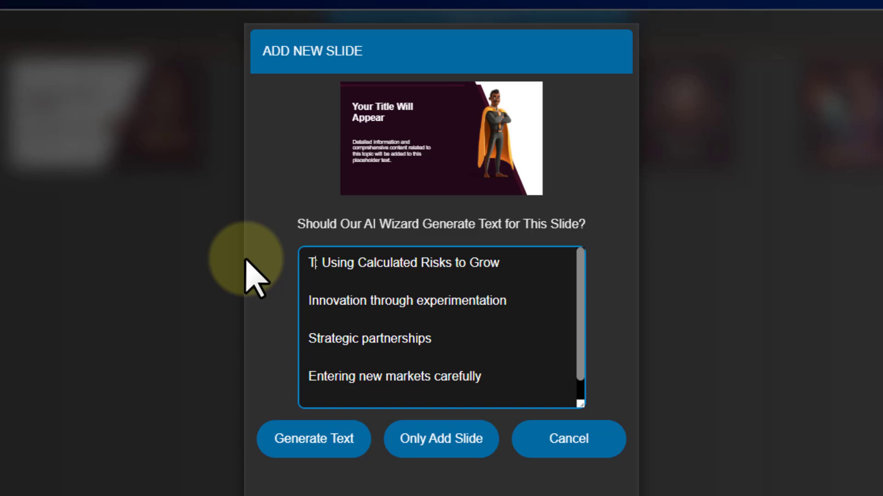
{"action": "type", "text": "Title"}
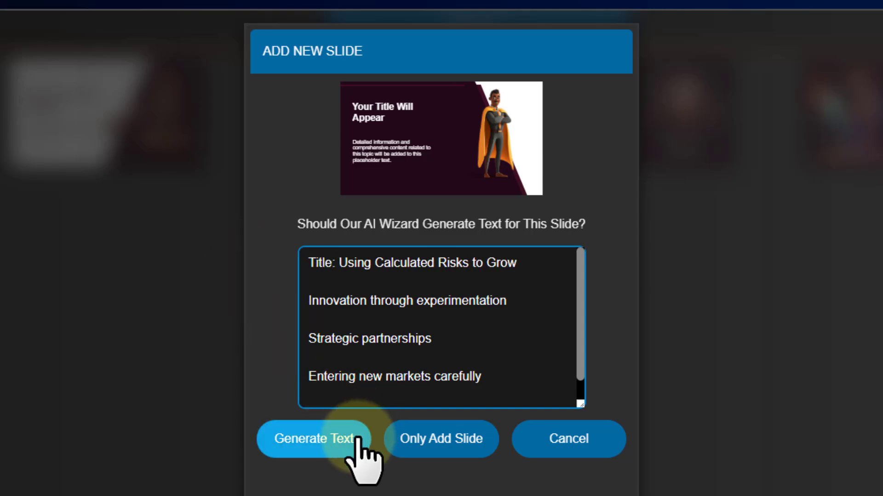
{"action": "left_click", "coordinate": [306, 437]}
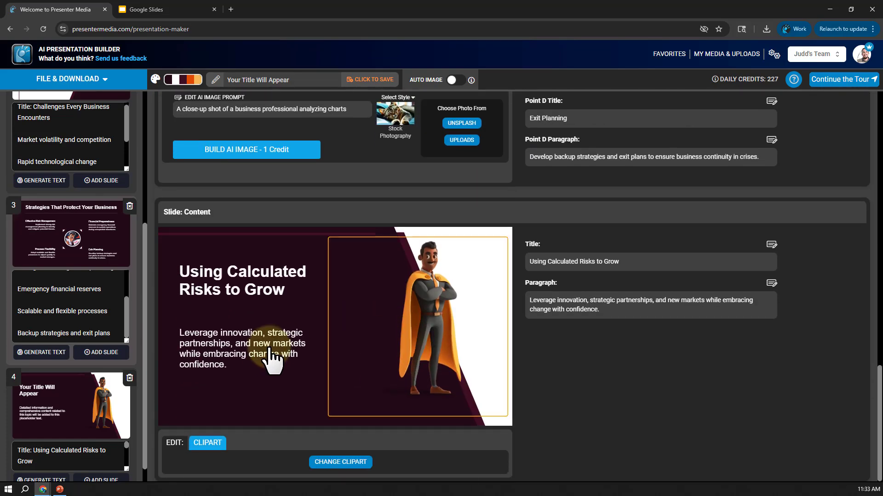
Step: Add slide 5 after slide 4 using the Impact Clip layout of the boy with a laptop, without generating text
{"action": "scroll", "coordinate": [116, 424], "scroll_direction": "down", "scroll_amount": 1}
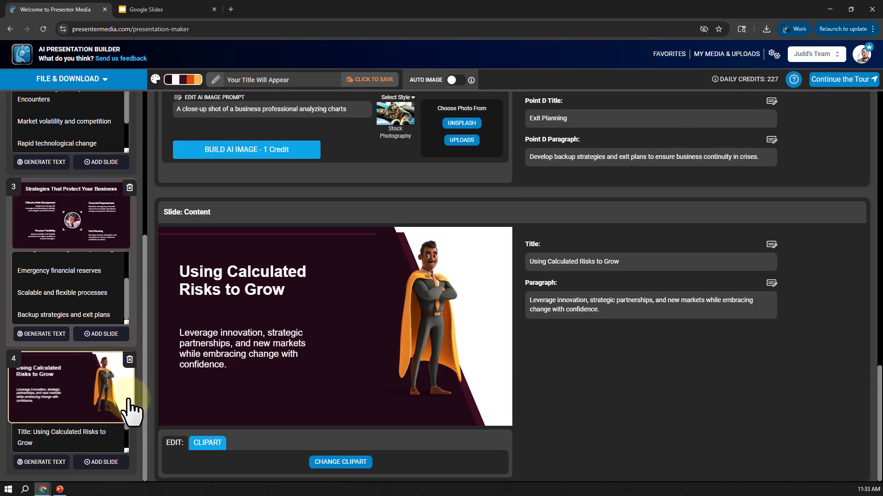
{"action": "left_click", "coordinate": [102, 463]}
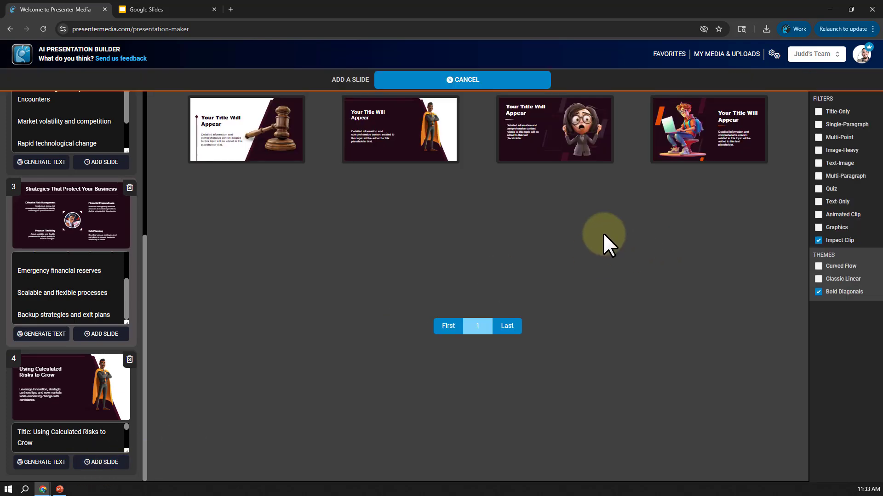
{"action": "left_click", "coordinate": [716, 124]}
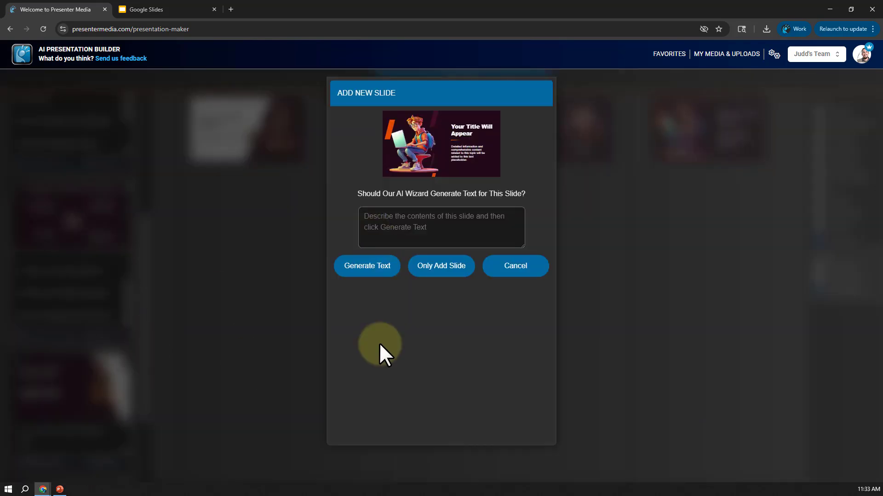
{"action": "left_click", "coordinate": [444, 271]}
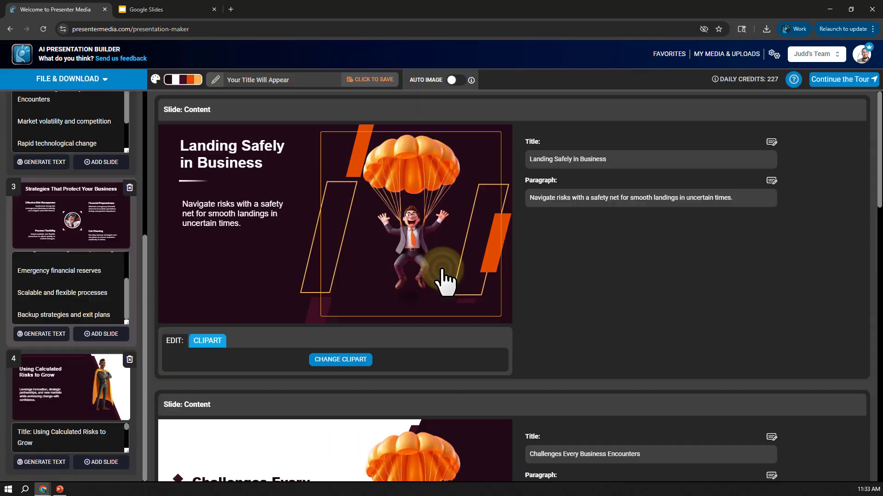
{"action": "left_click", "coordinate": [91, 403]}
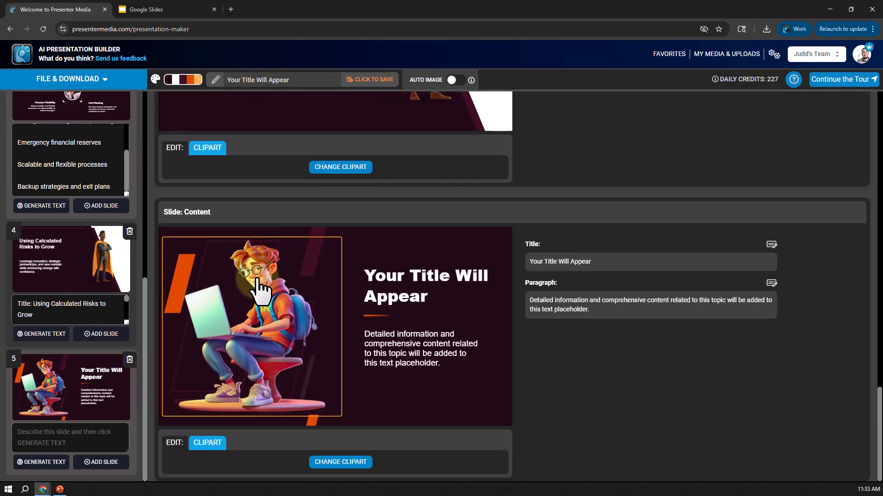
{"action": "left_click", "coordinate": [62, 432]}
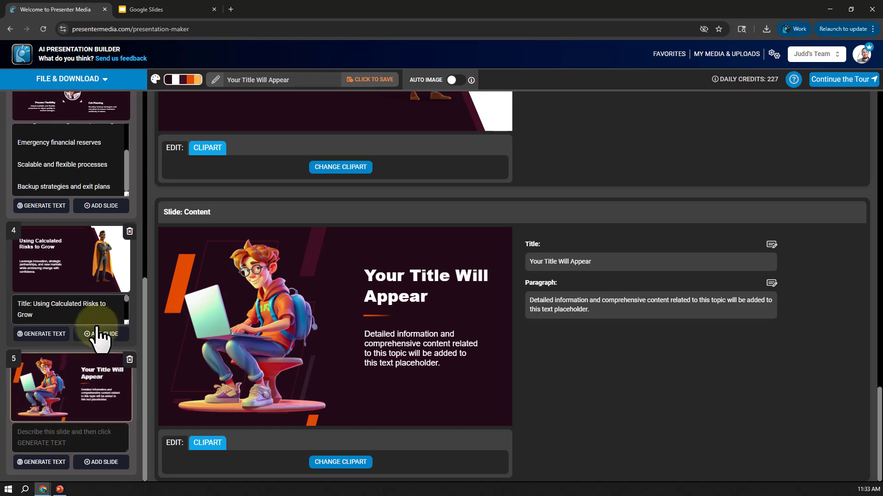
Step: Replace the superhero clipart on slide 4 with the businessman under the orange parachute
{"action": "left_click", "coordinate": [89, 256]}
{"action": "left_click", "coordinate": [375, 203]}
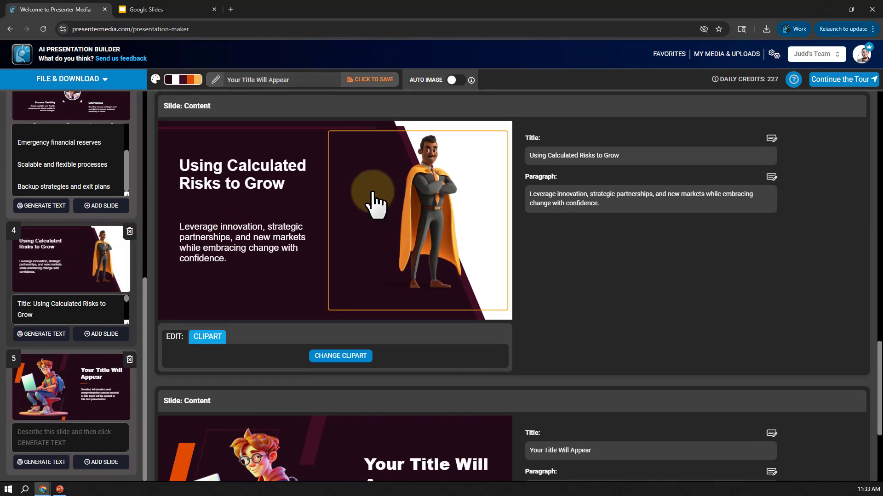
{"action": "left_click", "coordinate": [419, 197]}
{"action": "left_click", "coordinate": [815, 189]}
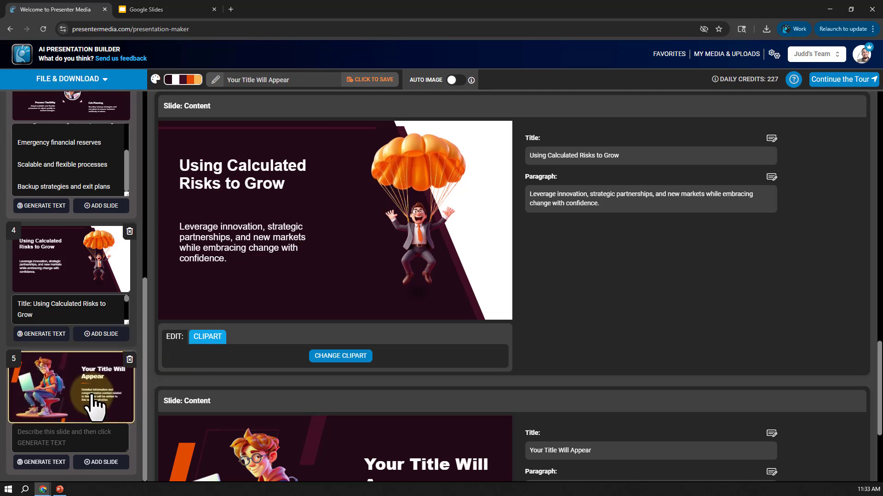
Step: Enter the "Title: Enjoy the Landing" outline, ending "Be prepared, stay agile, and you’ll land safely", as slide 5's description, and generate its AI text
{"action": "left_click", "coordinate": [69, 386]}
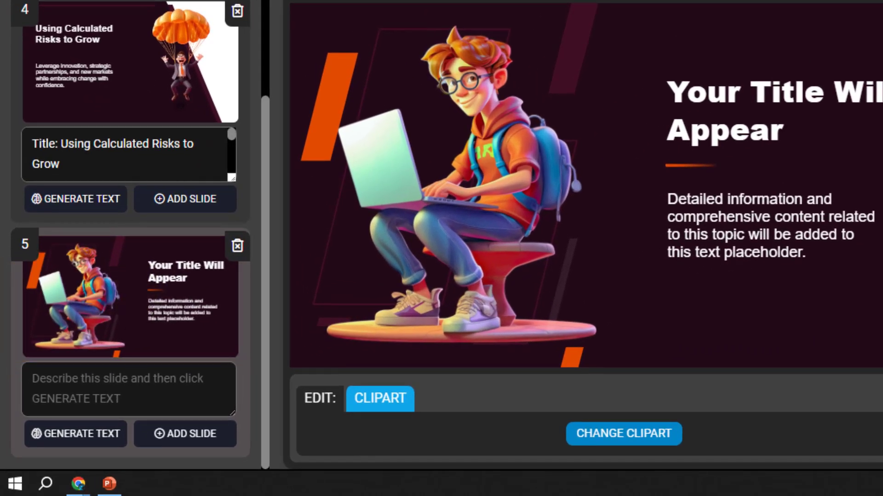
{"action": "left_click", "coordinate": [213, 394]}
{"action": "type", "text": "Be prepared, stay agile, and you’ll land safely"}
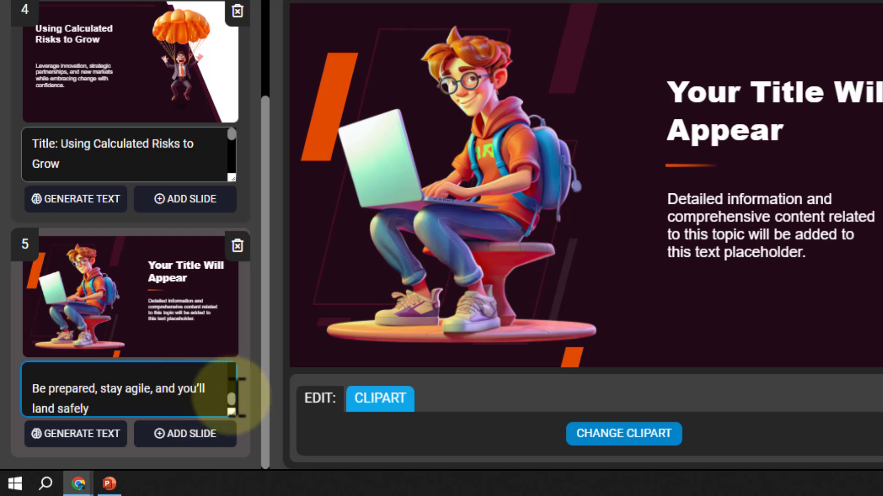
{"action": "scroll", "coordinate": [237, 395], "scroll_direction": "up", "scroll_amount": 5}
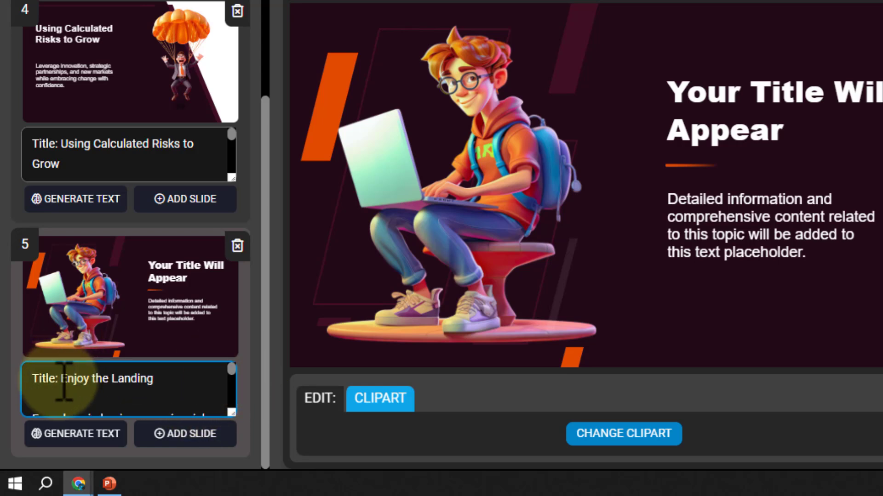
{"action": "left_click_drag", "start_coordinate": [232, 370], "coordinate": [233, 410]}
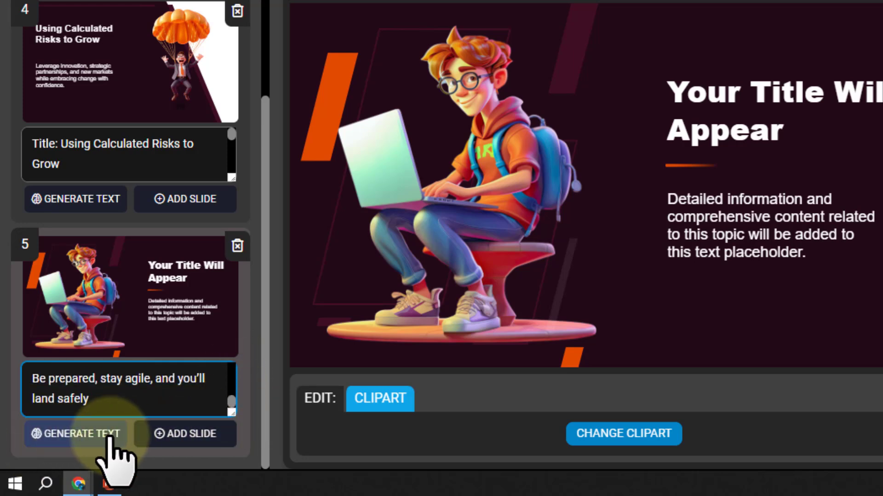
{"action": "left_click", "coordinate": [70, 437]}
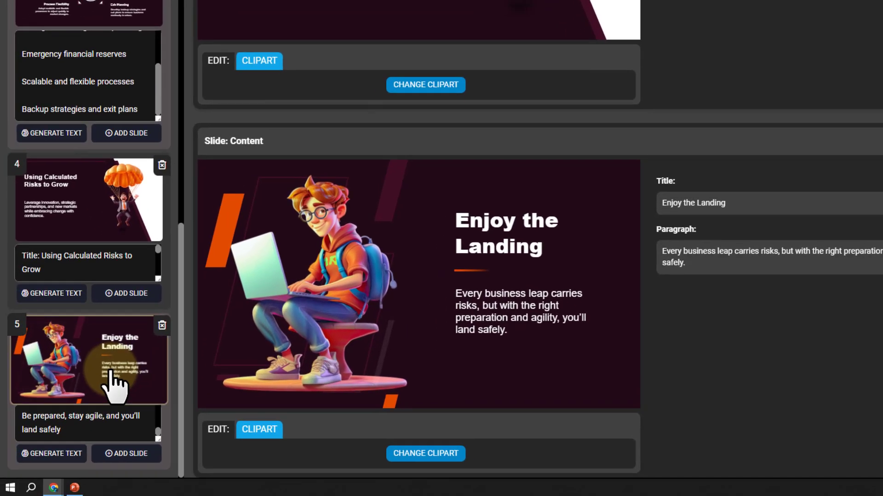
Step: Replace the laptop boy clipart on slide 5 with the businessman under the orange parachute
{"action": "left_click", "coordinate": [349, 299]}
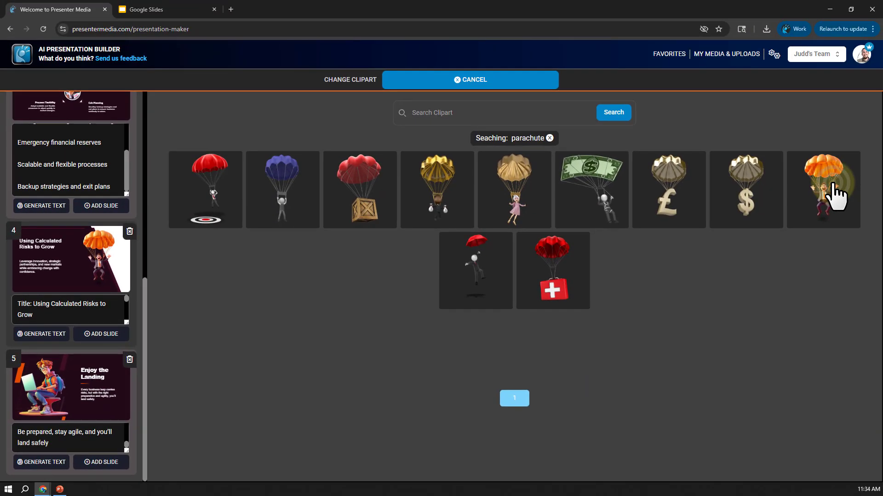
{"action": "left_click", "coordinate": [835, 194]}
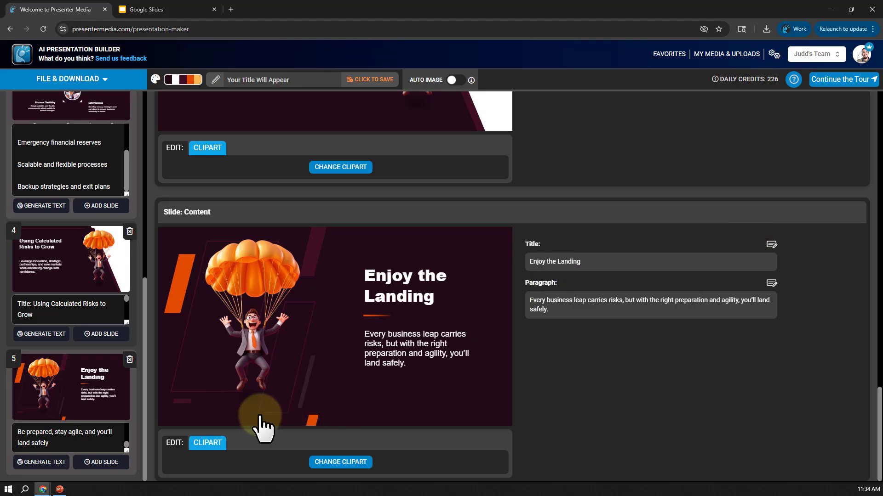
Step: Save the presentation and rename it "Business Risk"
{"action": "left_click_drag", "start_coordinate": [143, 425], "coordinate": [147, 207]}
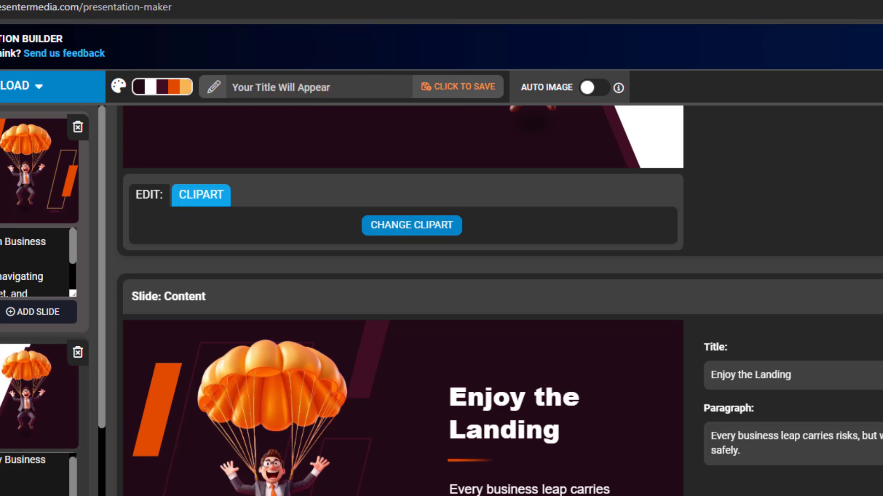
{"action": "left_click", "coordinate": [455, 87]}
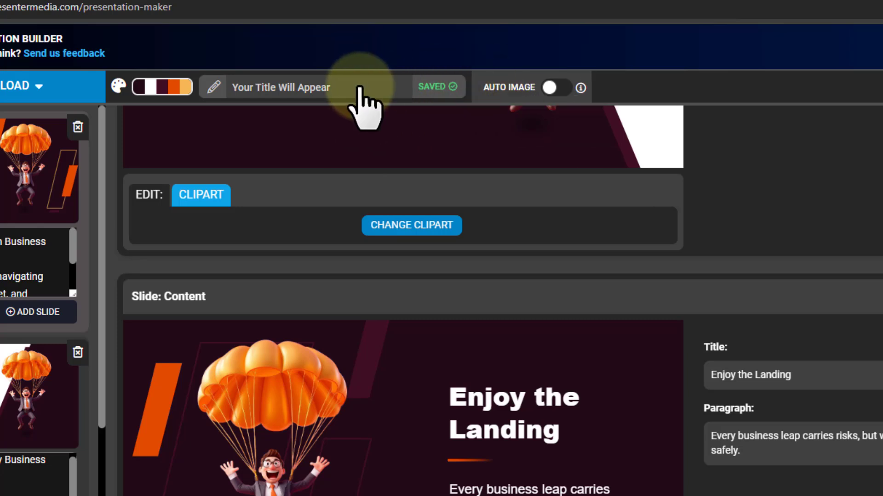
{"action": "left_click_drag", "start_coordinate": [359, 87], "coordinate": [249, 90]}
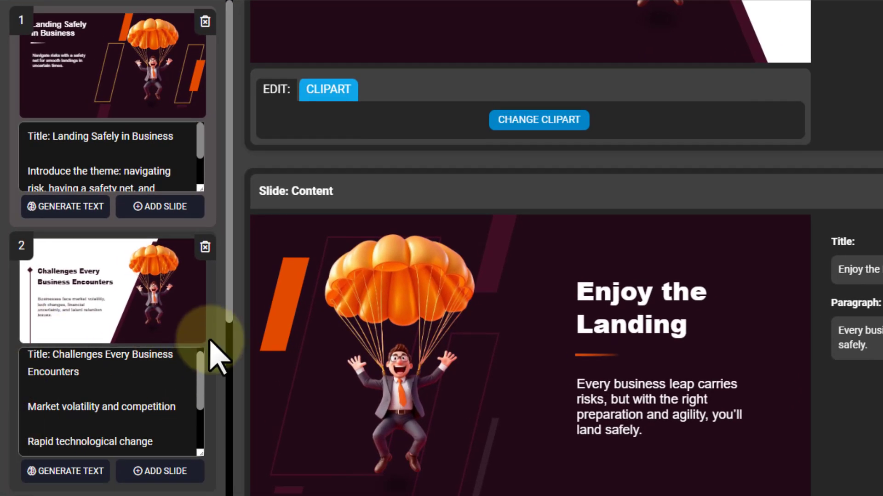
Step: Start downloading the finished Business Risk presentation
{"action": "left_click_drag", "start_coordinate": [104, 393], "coordinate": [105, 411]}
{"action": "left_click_drag", "start_coordinate": [230, 308], "coordinate": [227, 228]}
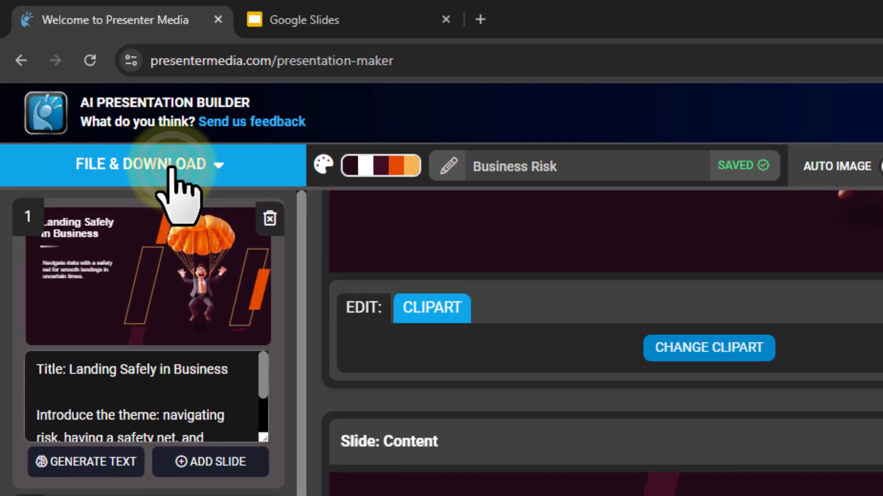
{"action": "left_click", "coordinate": [85, 80]}
{"action": "left_click", "coordinate": [95, 251]}
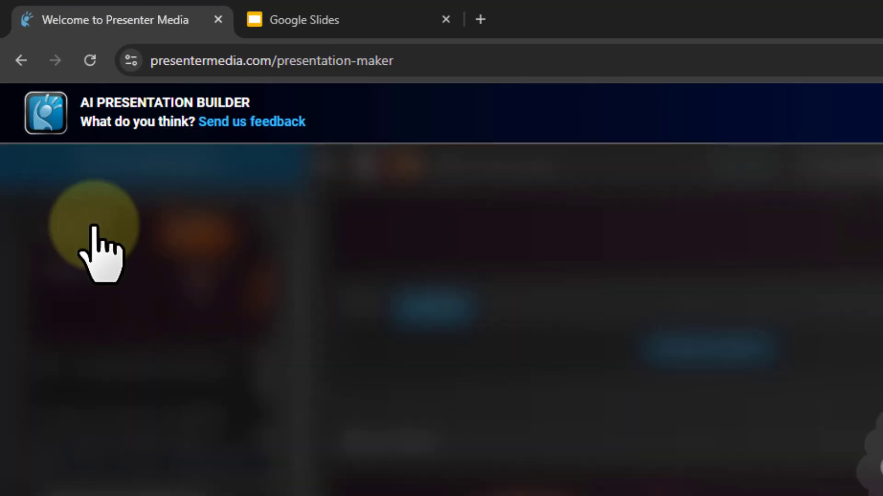